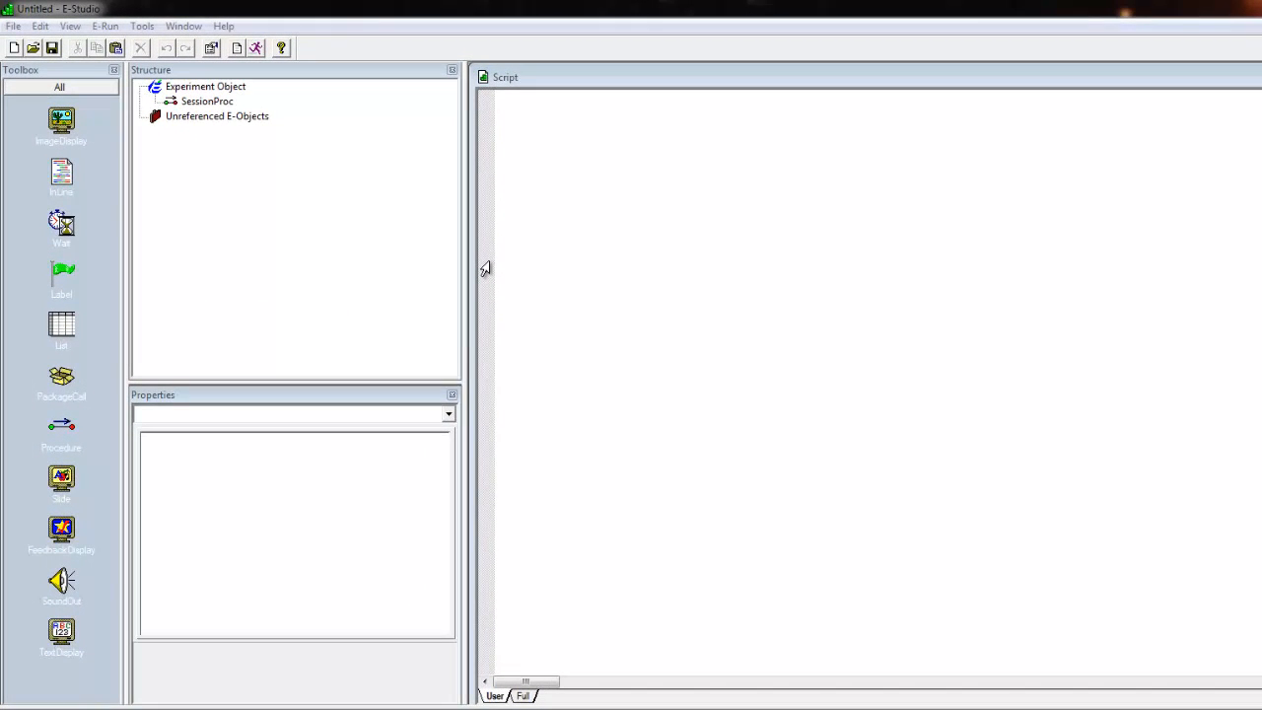
Add a List object to the SessionProc timeline and open it for editing.
double_click(205, 101)
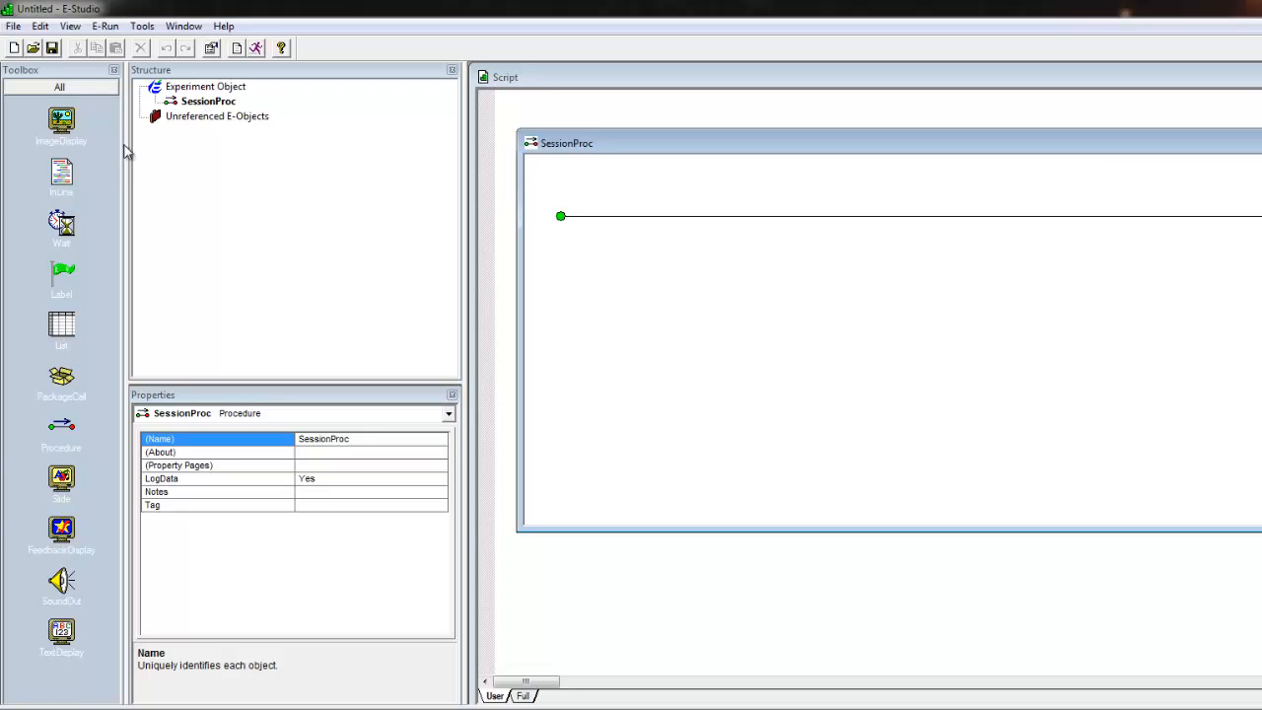
left_click_drag(61, 326, 239, 108)
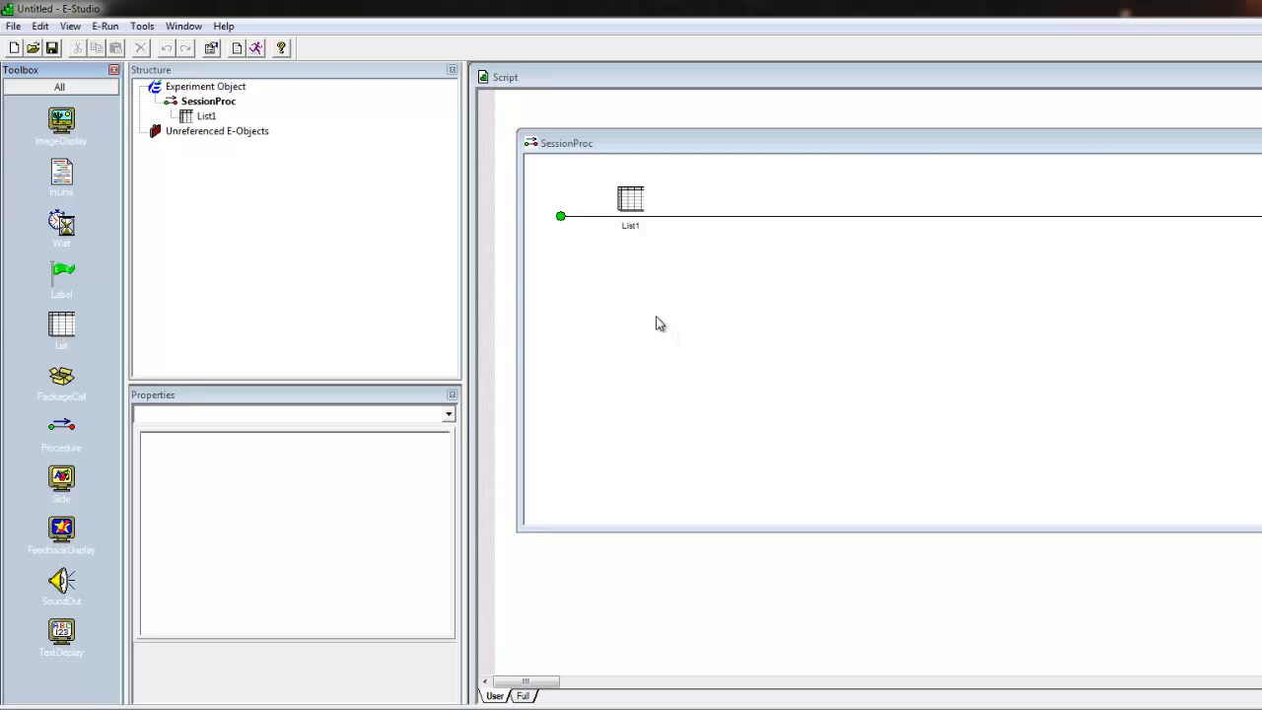
double_click(627, 209)
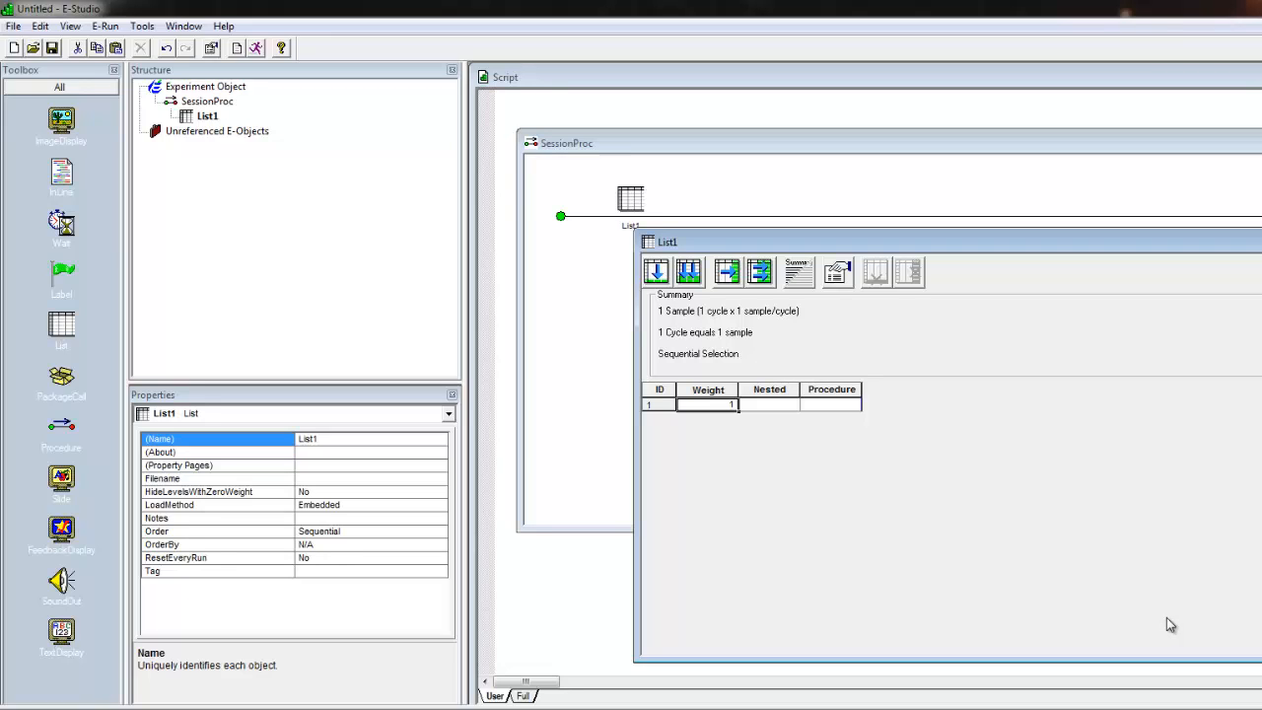
Assign a new procedure named Proc1 to the first row of List1 and make it the default for new levels.
left_click(845, 403)
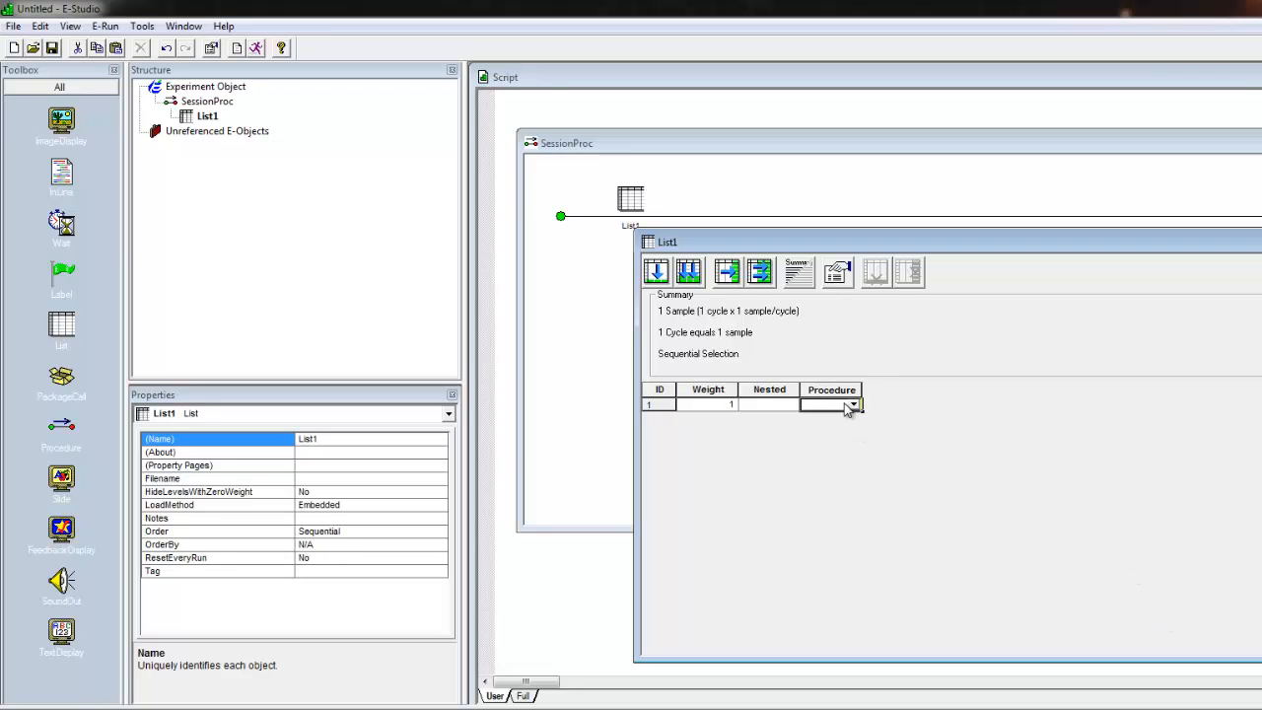
type("Proc1")
key("Return")
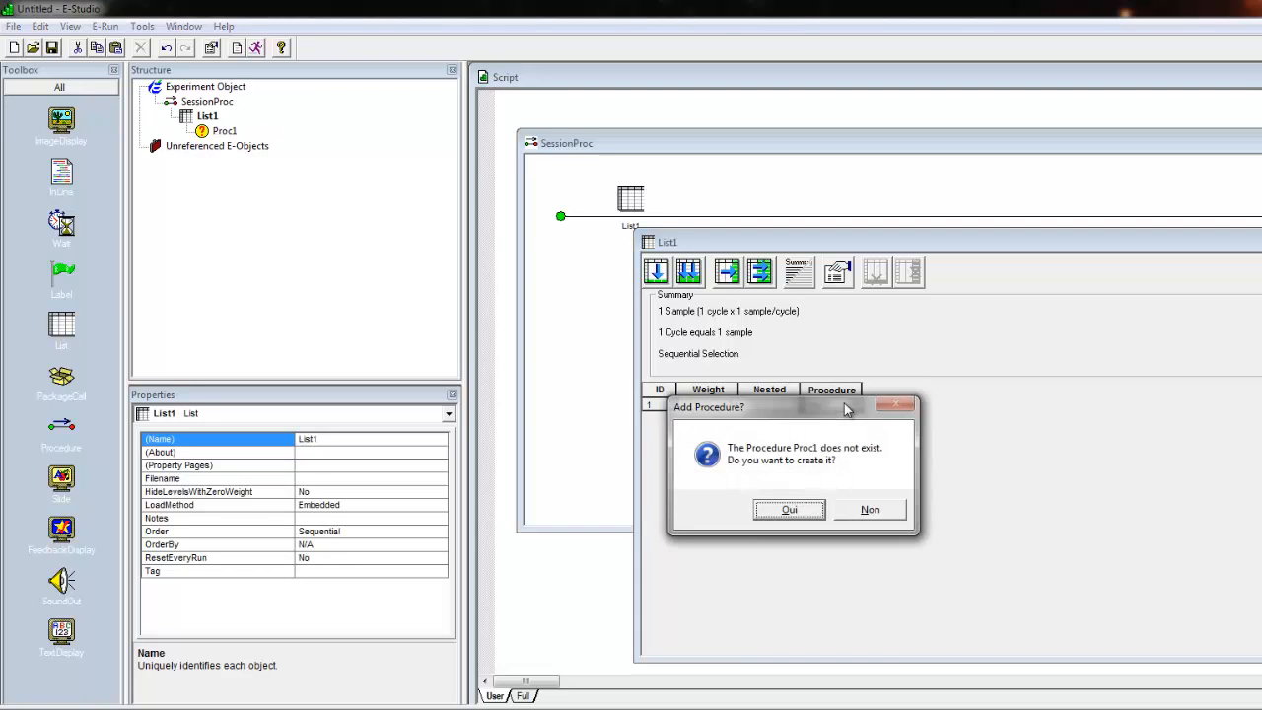
left_click(800, 522)
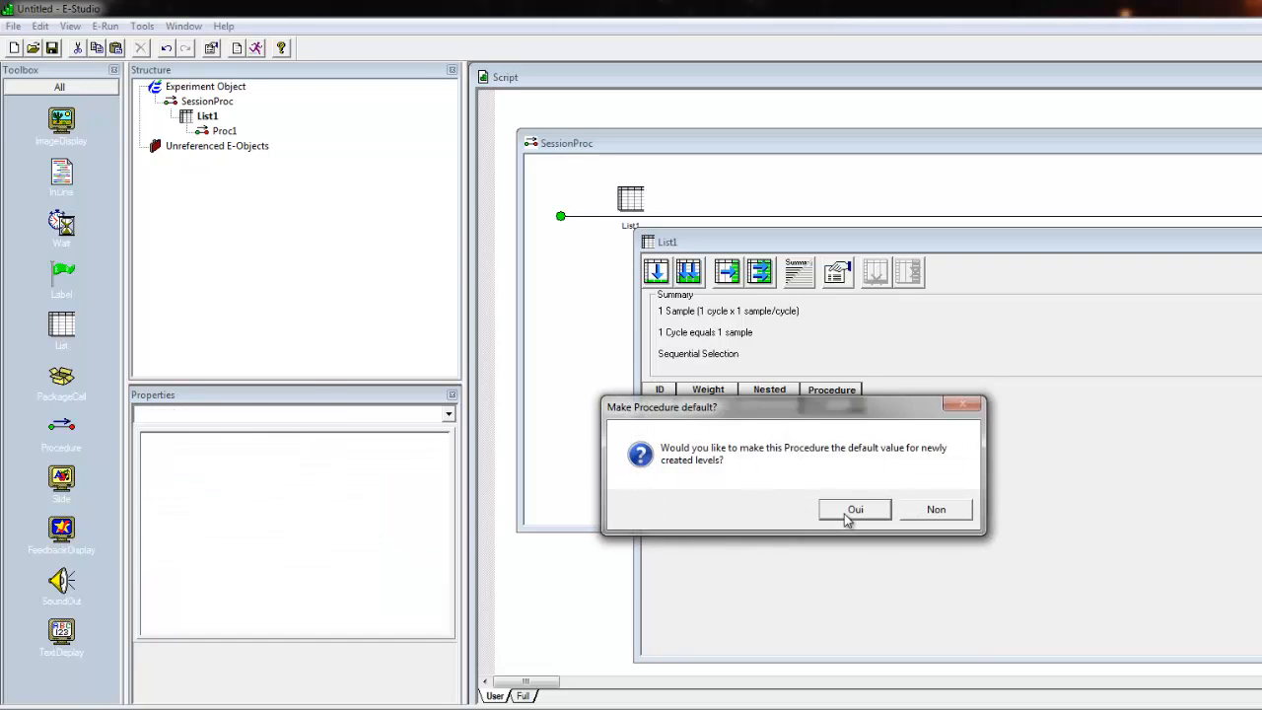
left_click(844, 514)
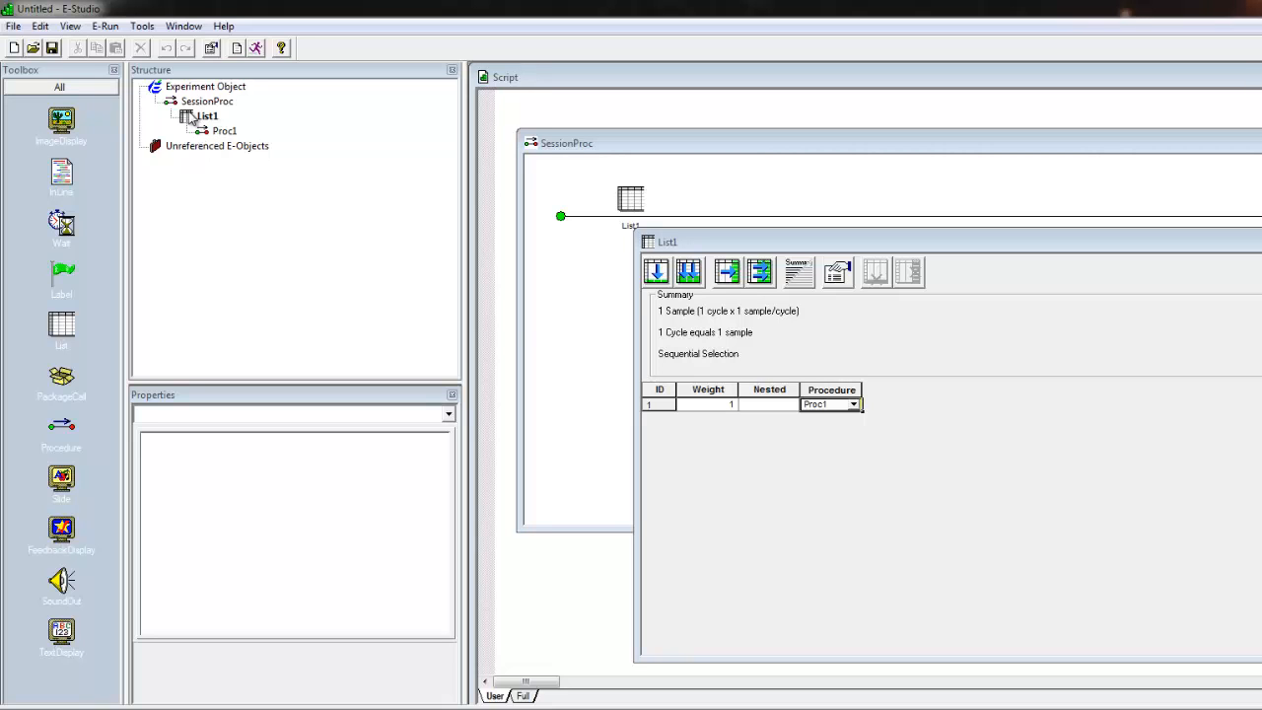
Open the Proc1 timeline, and extend List1 to four levels in total.
left_click(226, 132)
double_click(226, 132)
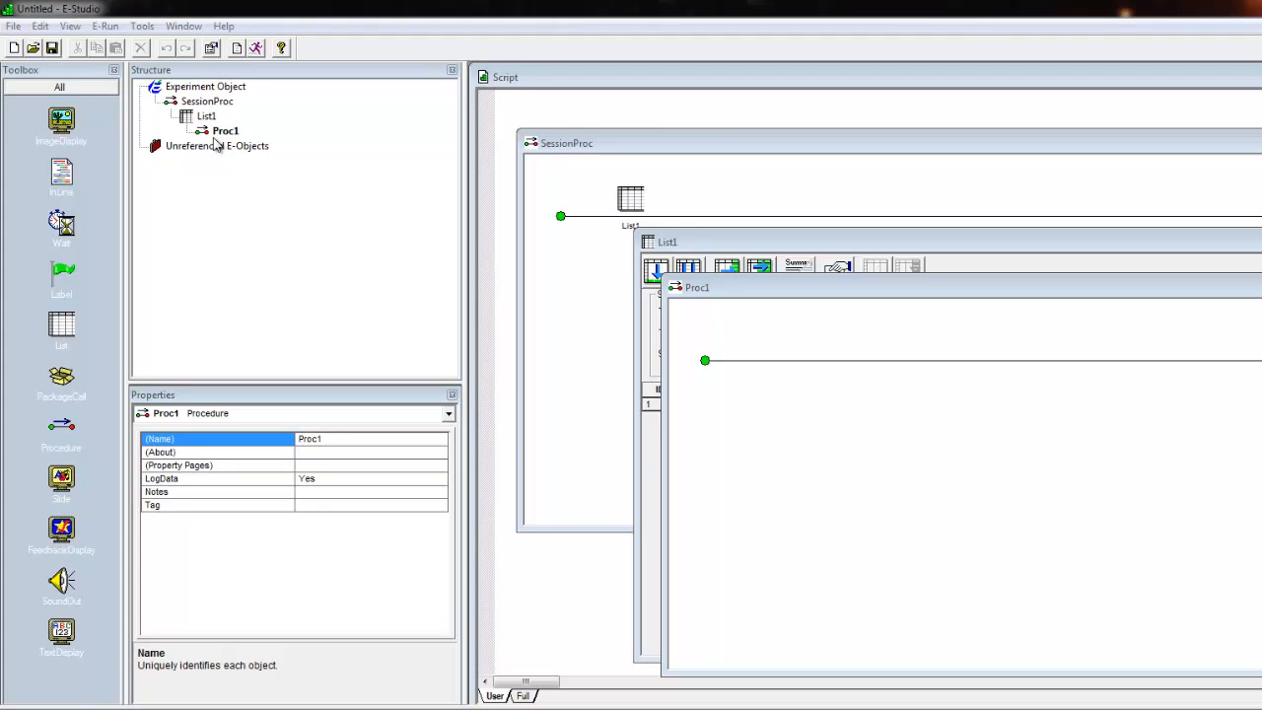
left_click(731, 244)
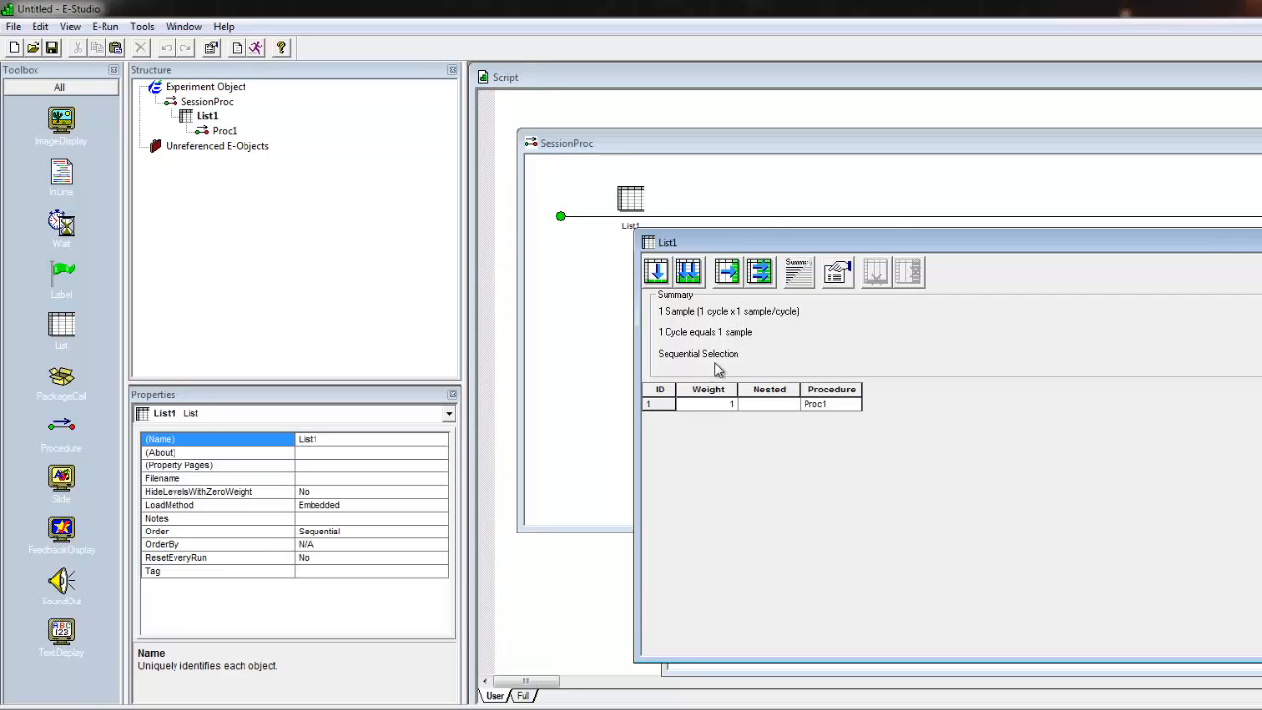
left_click(693, 279)
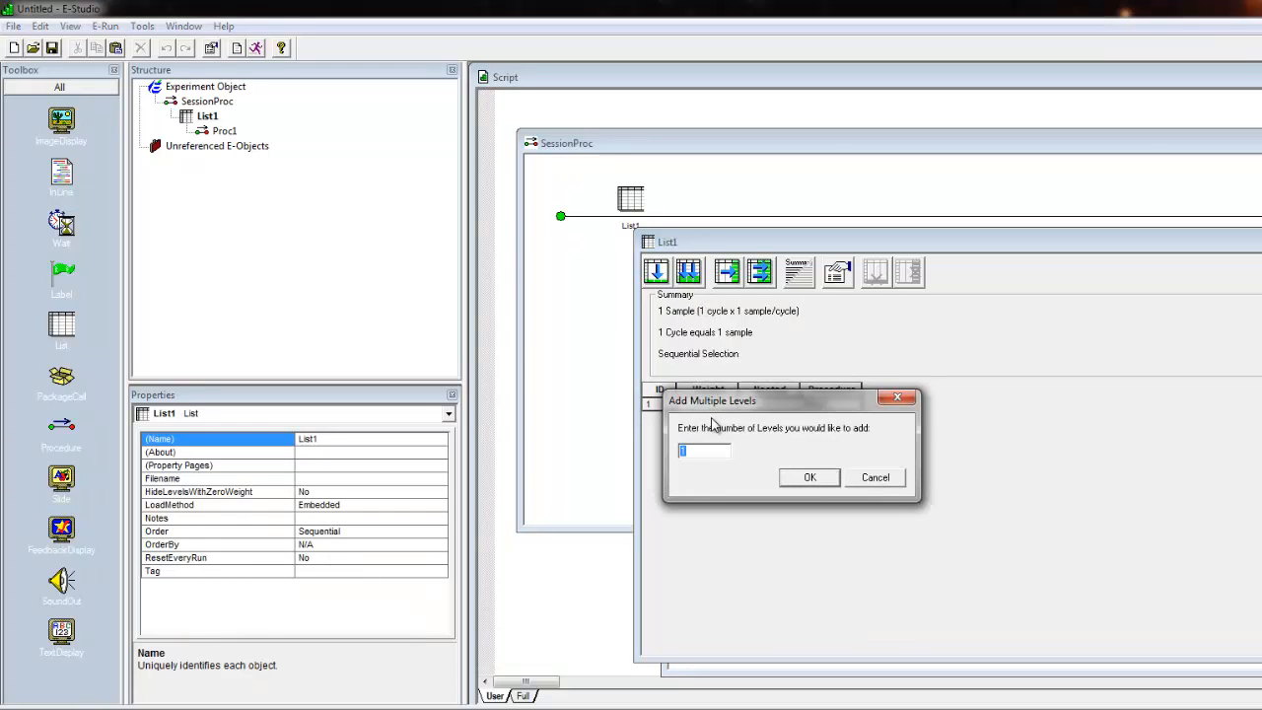
type("4")
left_click(833, 479)
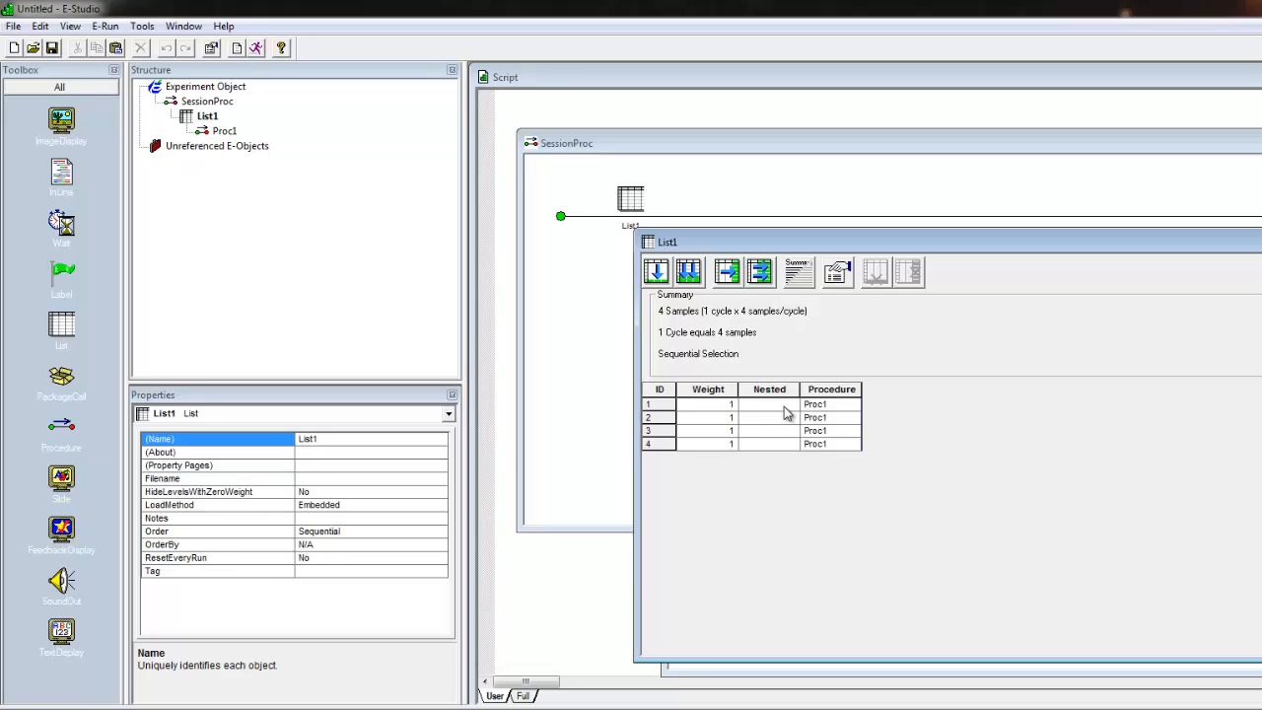
Add an attribute named couleur to List1, keeping the default value.
left_click(727, 278)
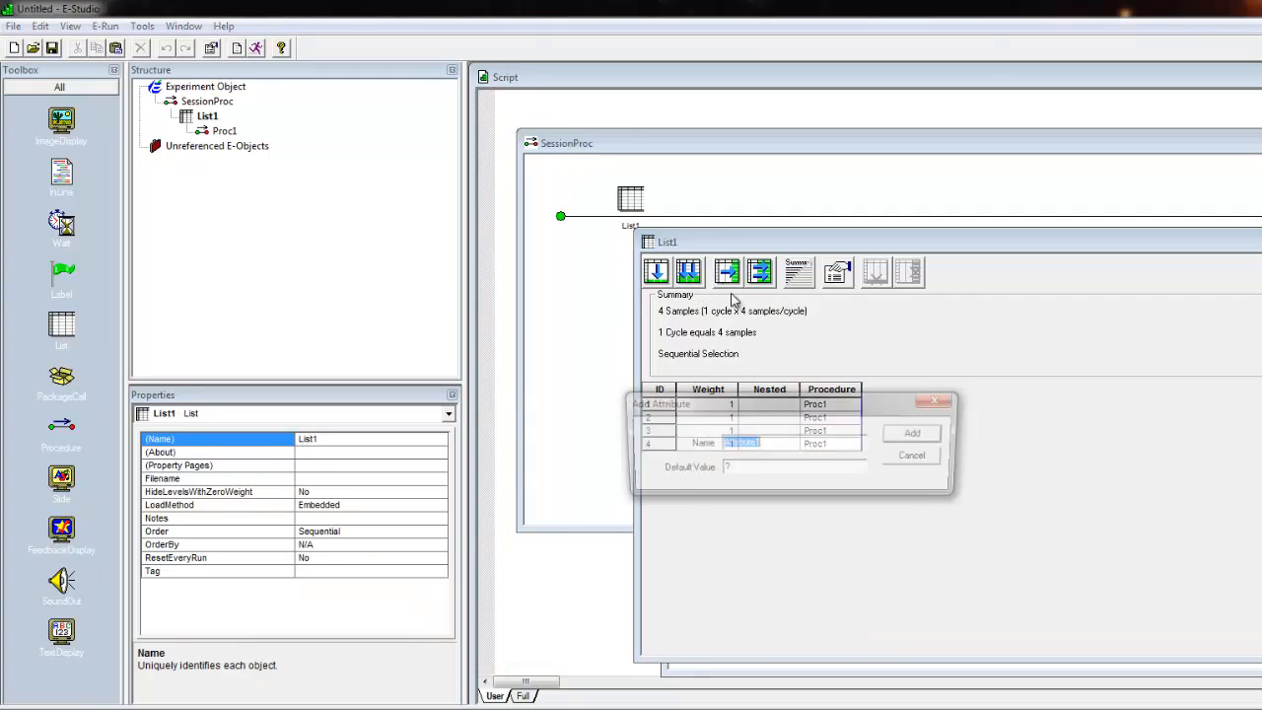
type("co")
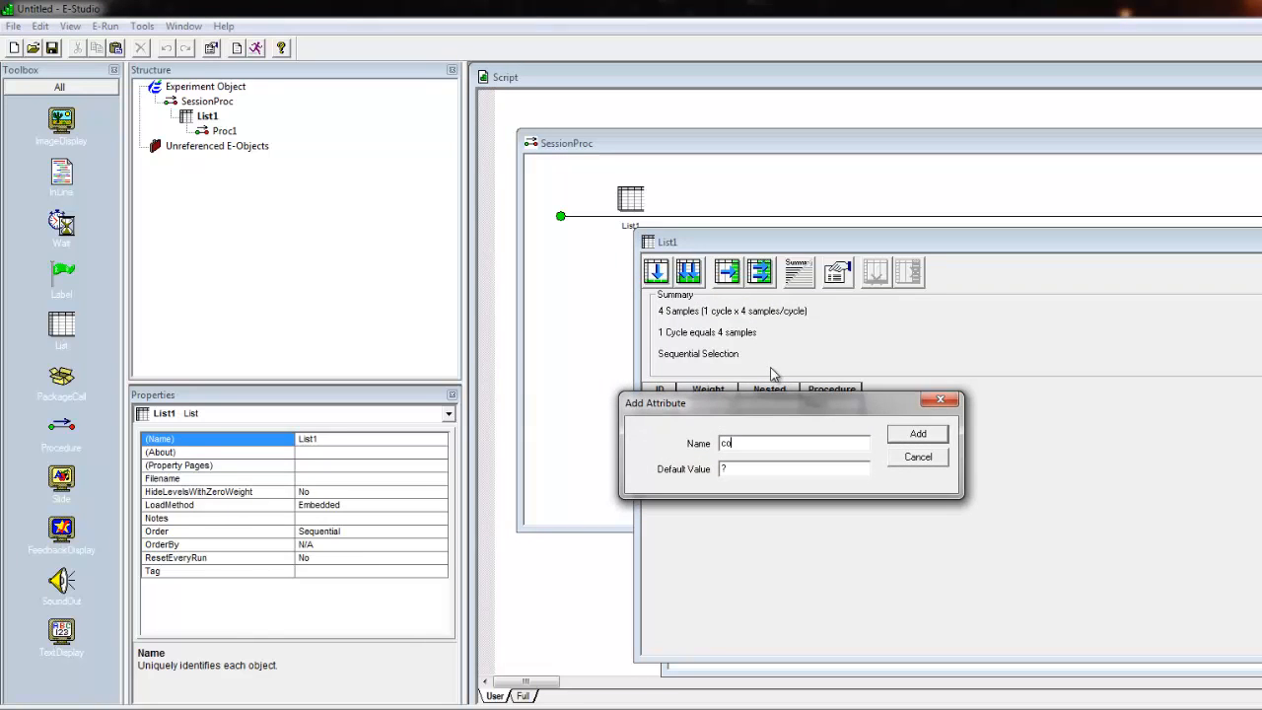
type("uleur")
left_click(918, 435)
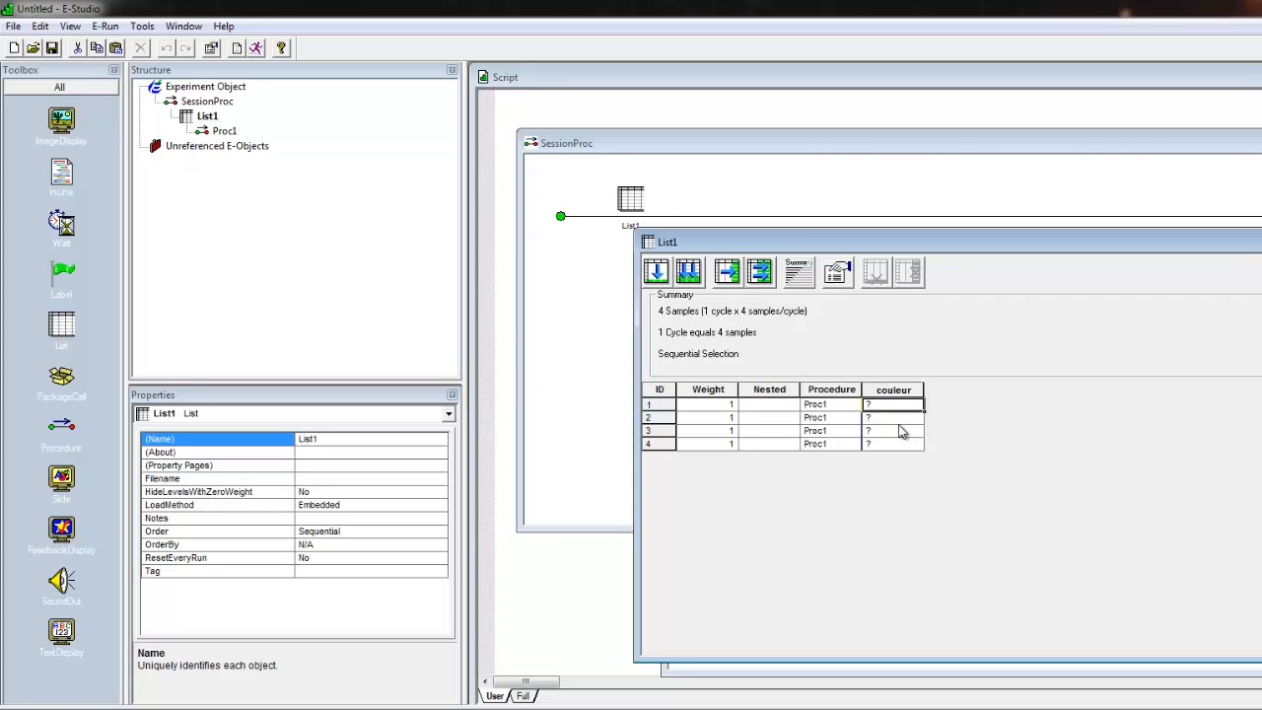
Fill the couleur attribute of the four List1 levels with red, purple, green and yellow, in that order.
left_click(873, 405)
type("red")
left_click(876, 419)
type("p")
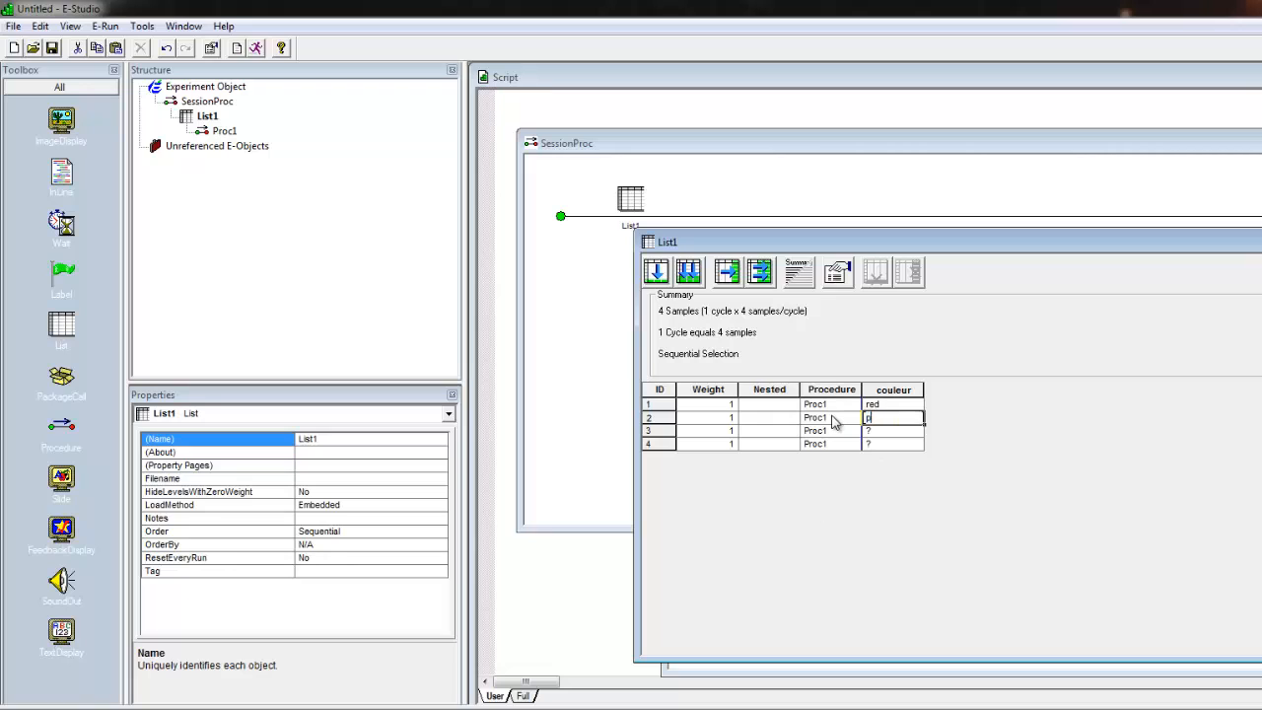
type("urple")
left_click(881, 432)
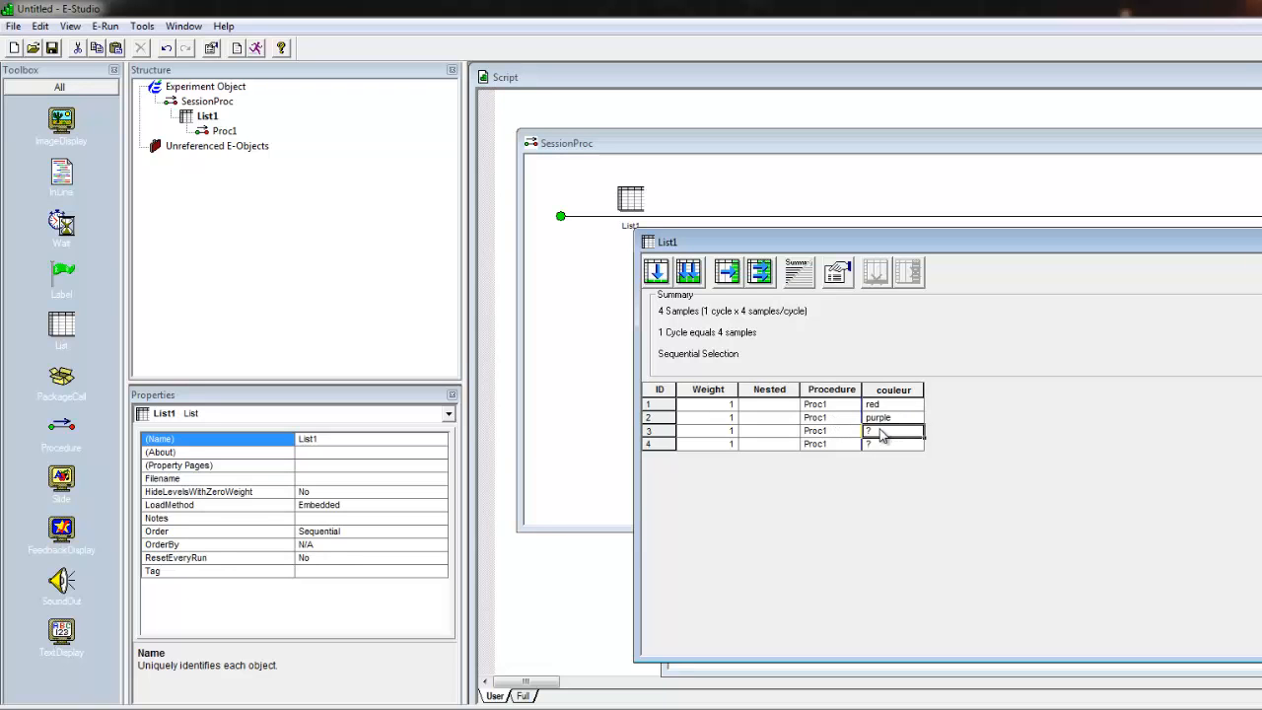
double_click(881, 434)
type("green")
left_click(872, 446)
type("ye")
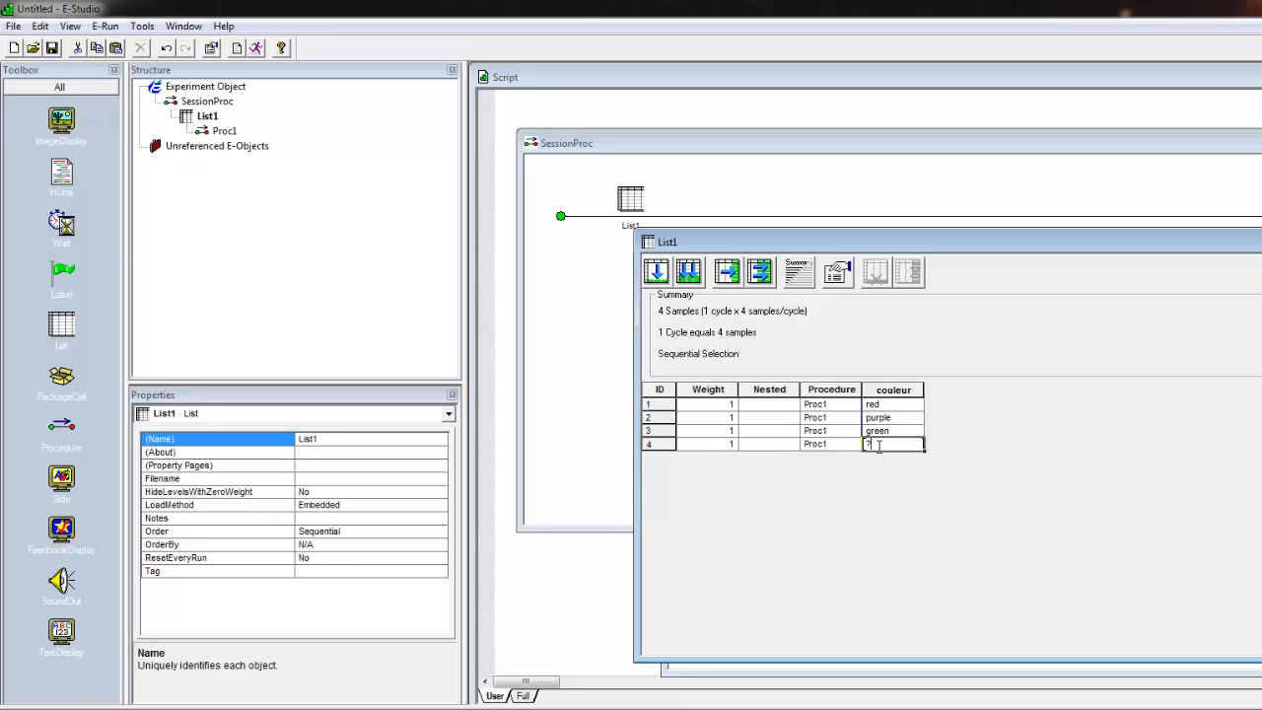
type("llow")
Set the selection order of List1 to Random, and review its reset and exit settings.
left_click(837, 273)
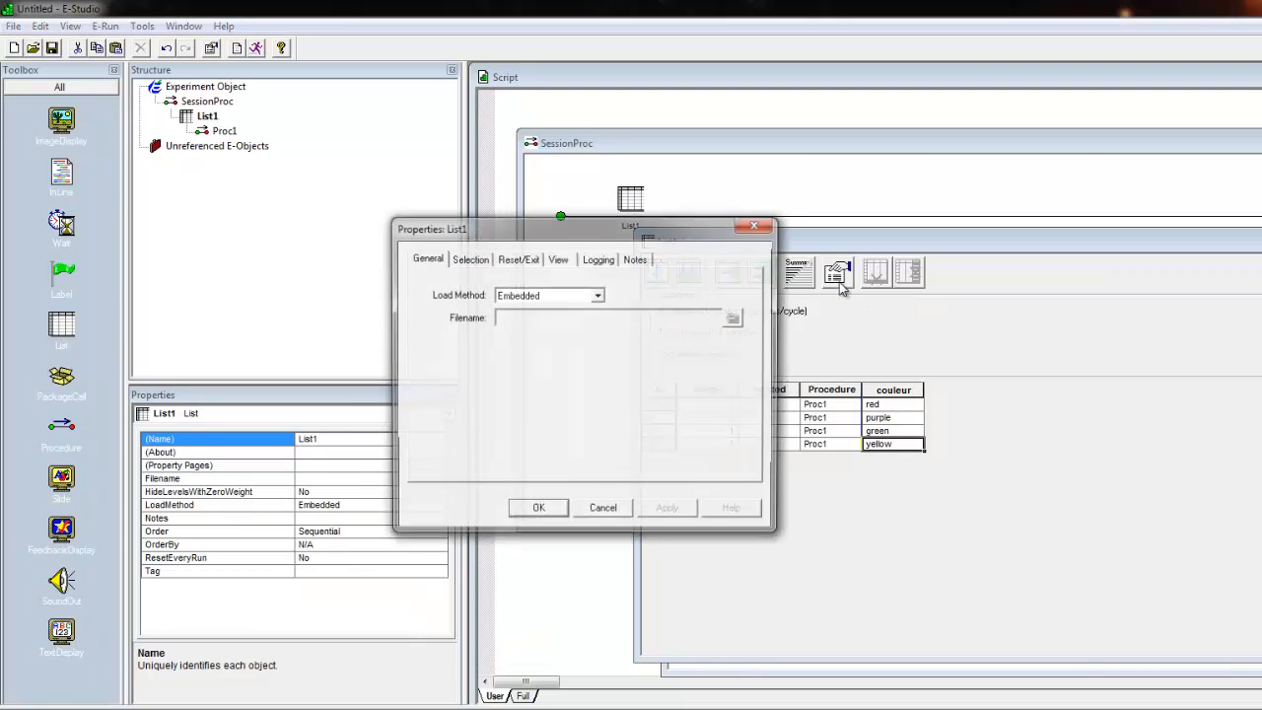
left_click(470, 260)
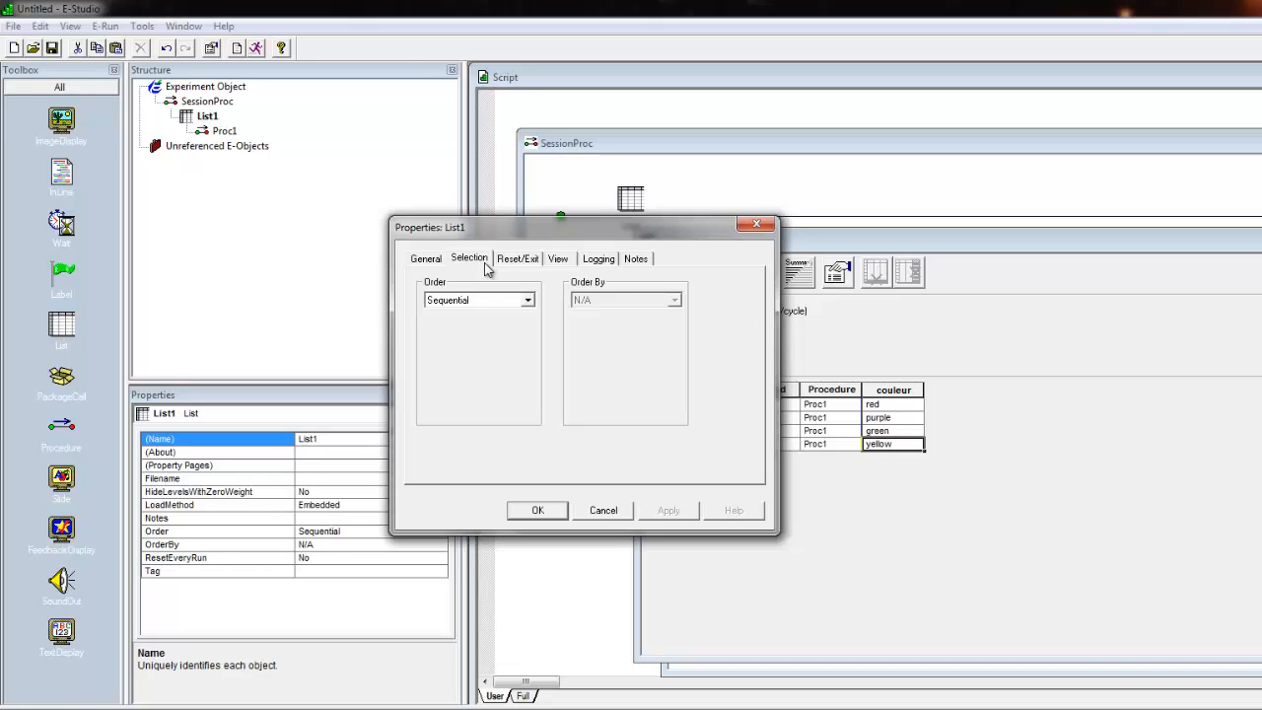
left_click(503, 302)
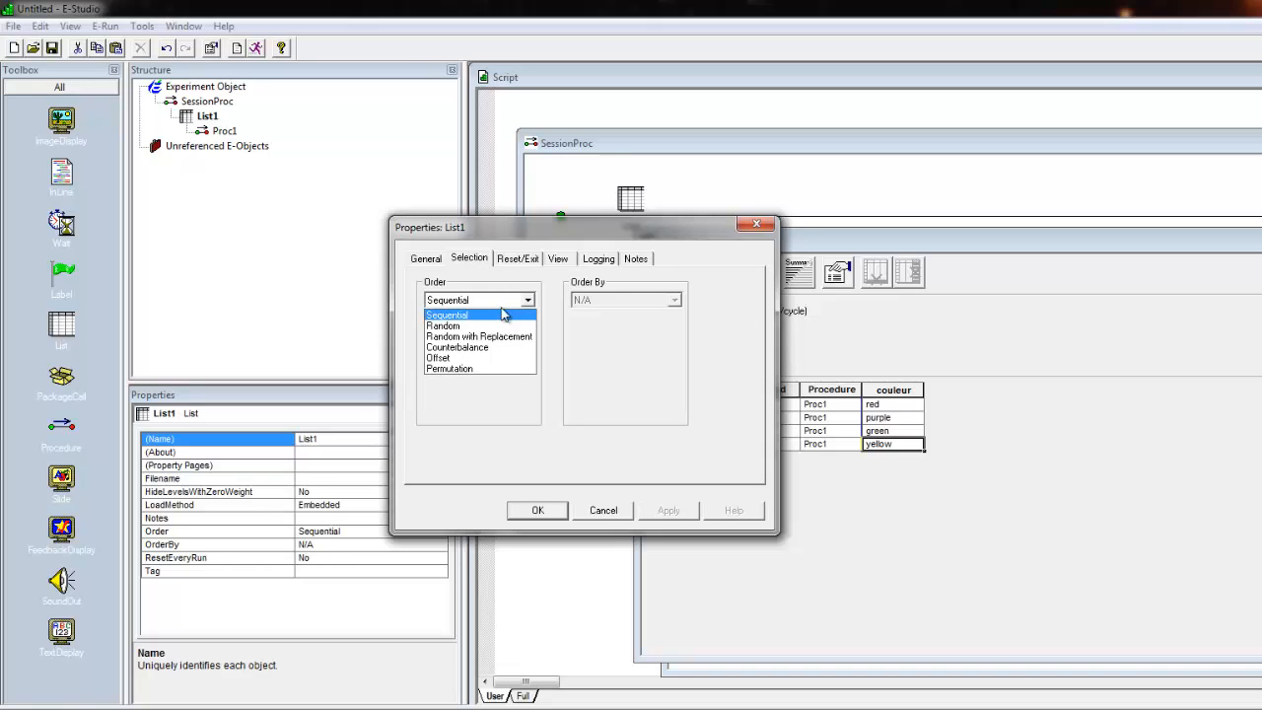
left_click(501, 326)
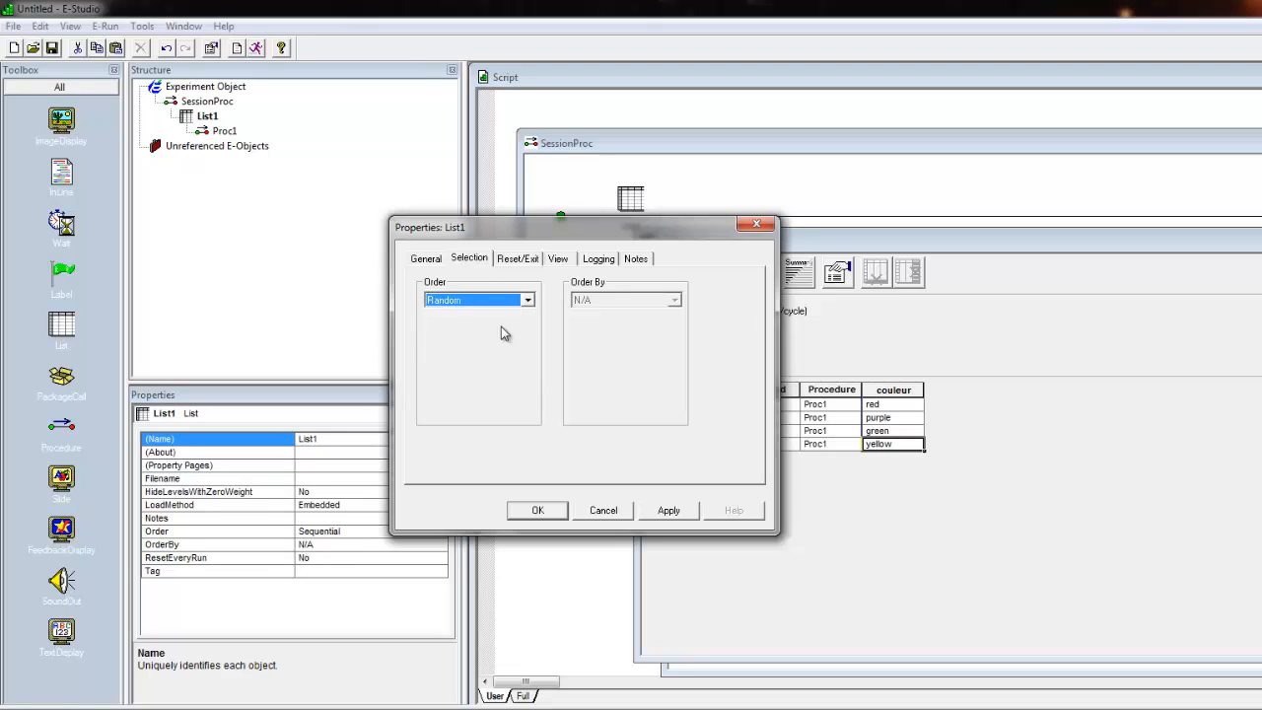
left_click(538, 260)
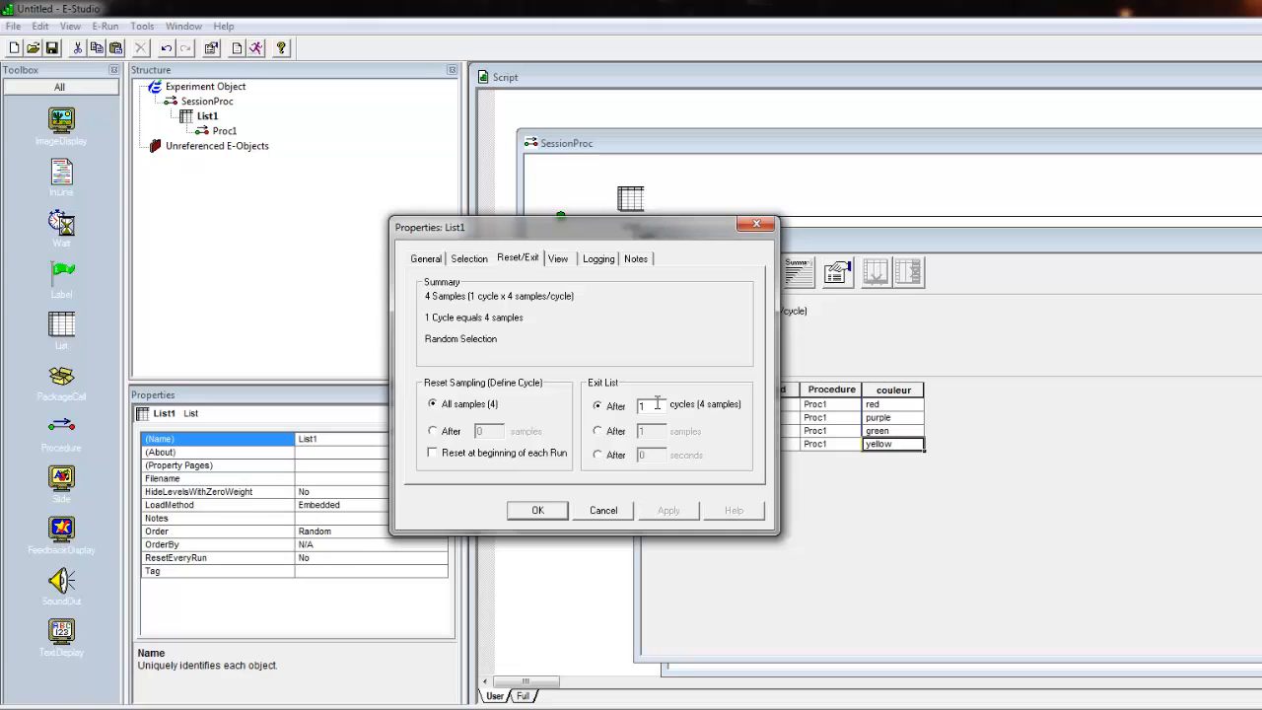
left_click(548, 511)
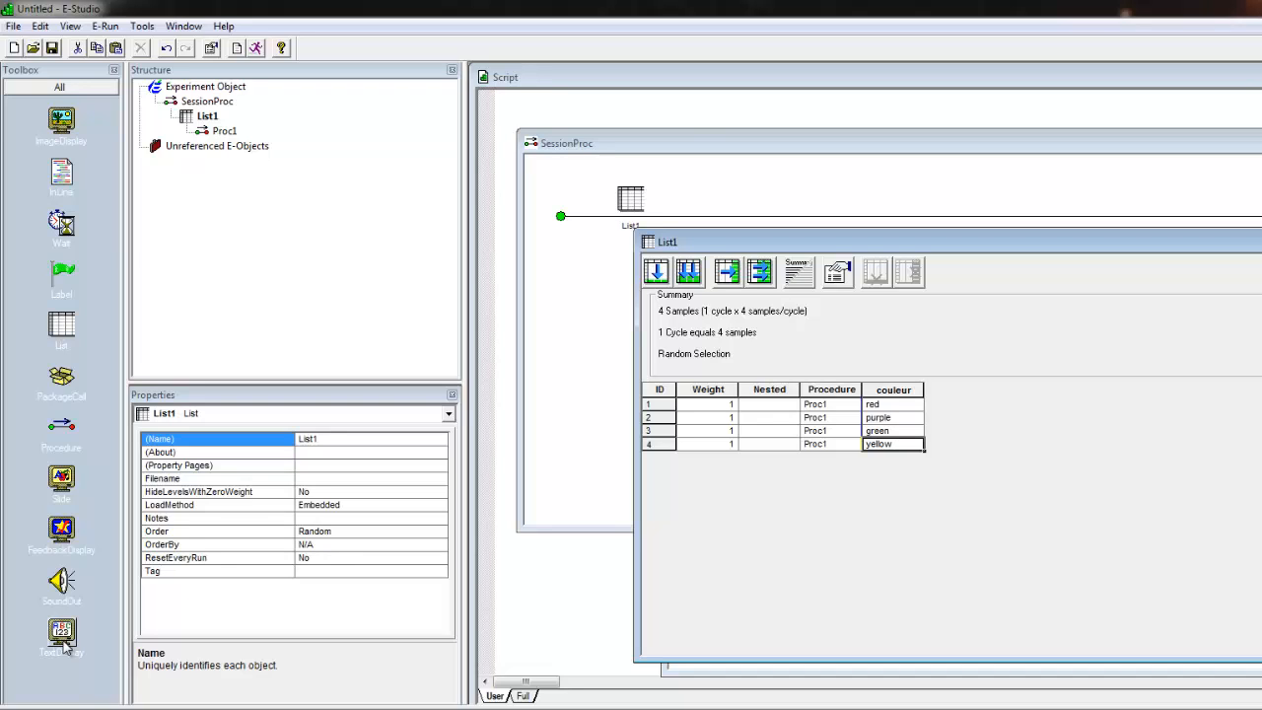
Add a TextDisplay object to Proc1 and open its property pages.
left_click_drag(63, 646, 237, 138)
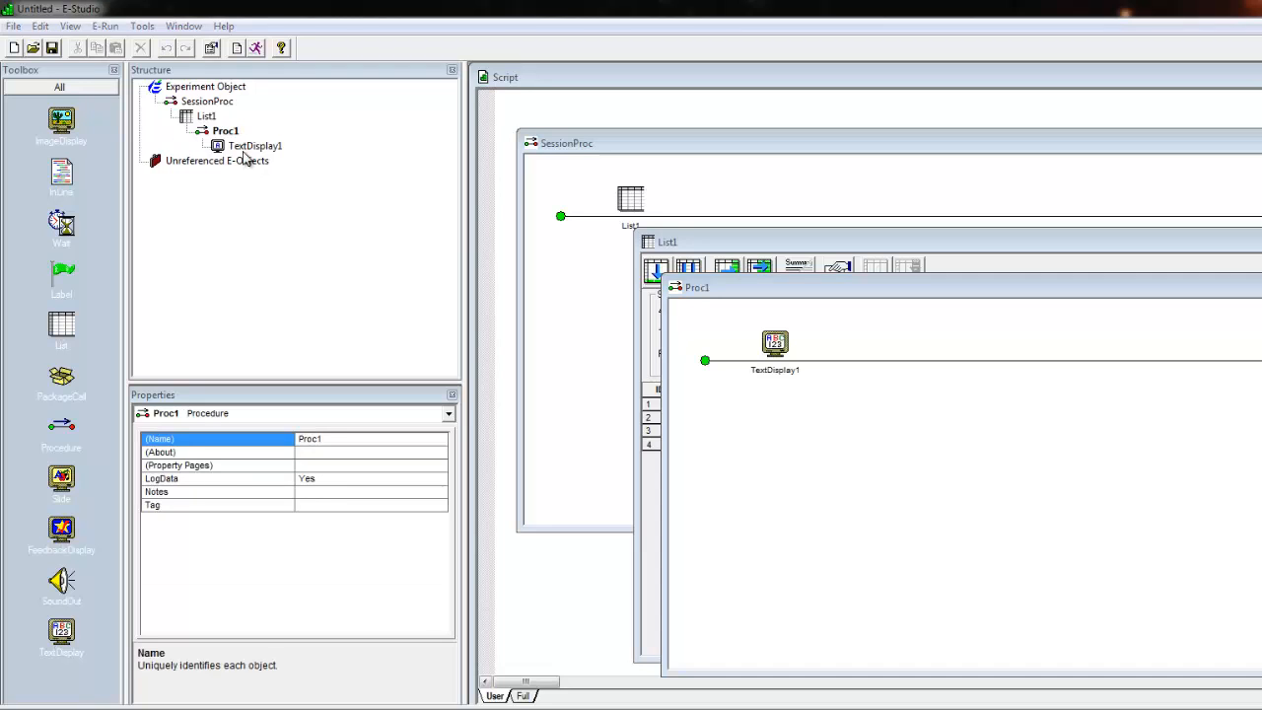
double_click(244, 151)
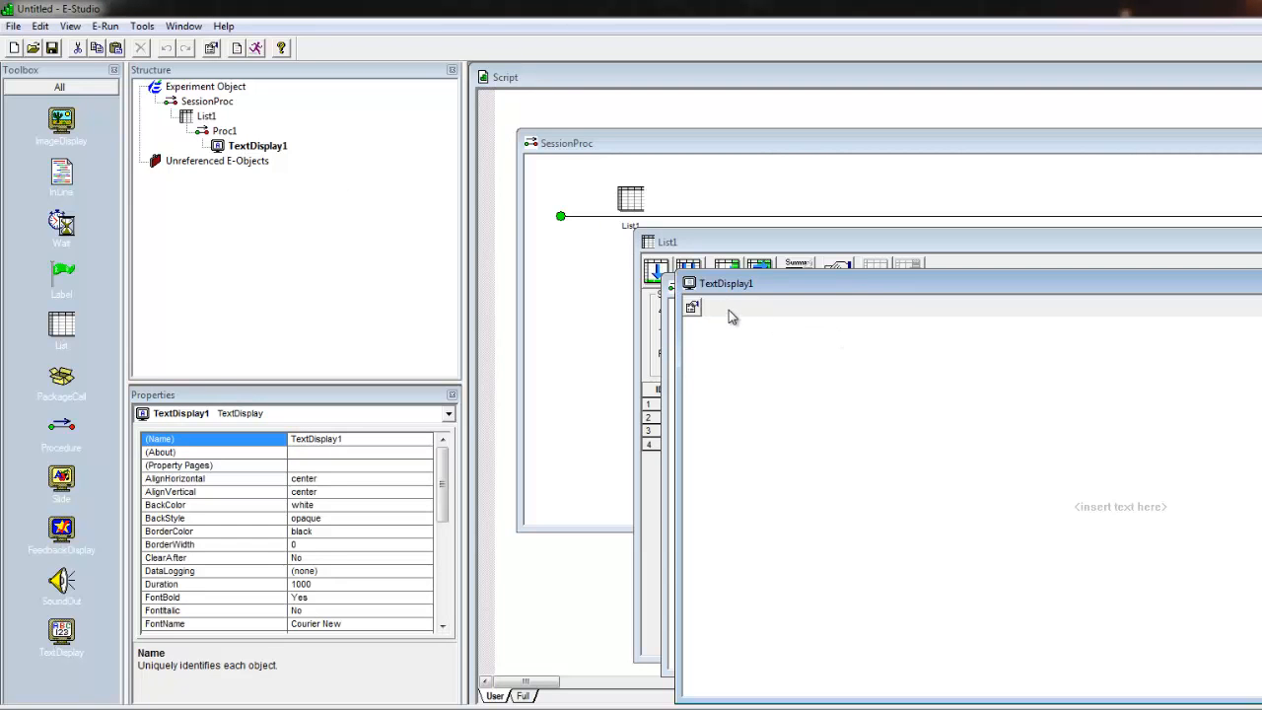
left_click(692, 309)
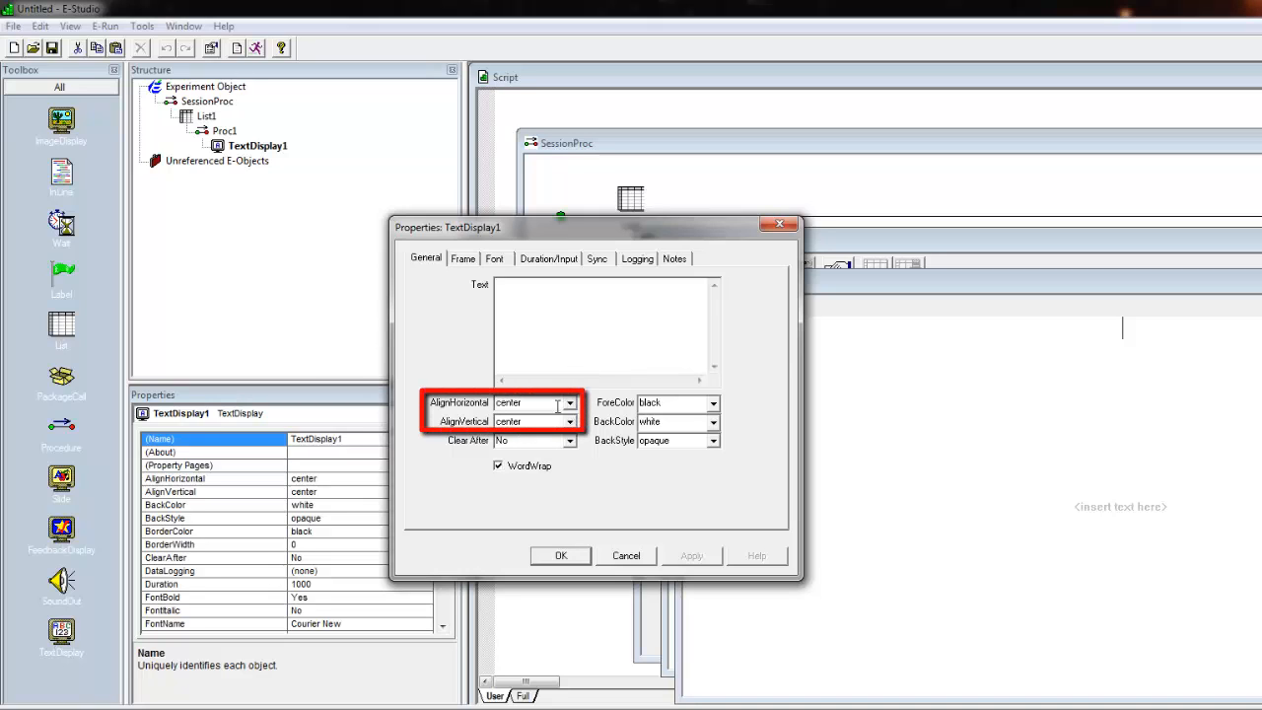
Set TextDisplay1's ForeColor to [couleur] and its text to "Bienvenue dans mon expérience".
double_click(668, 404)
type("[couleur]")
left_click(636, 353)
type("Bienvenue d")
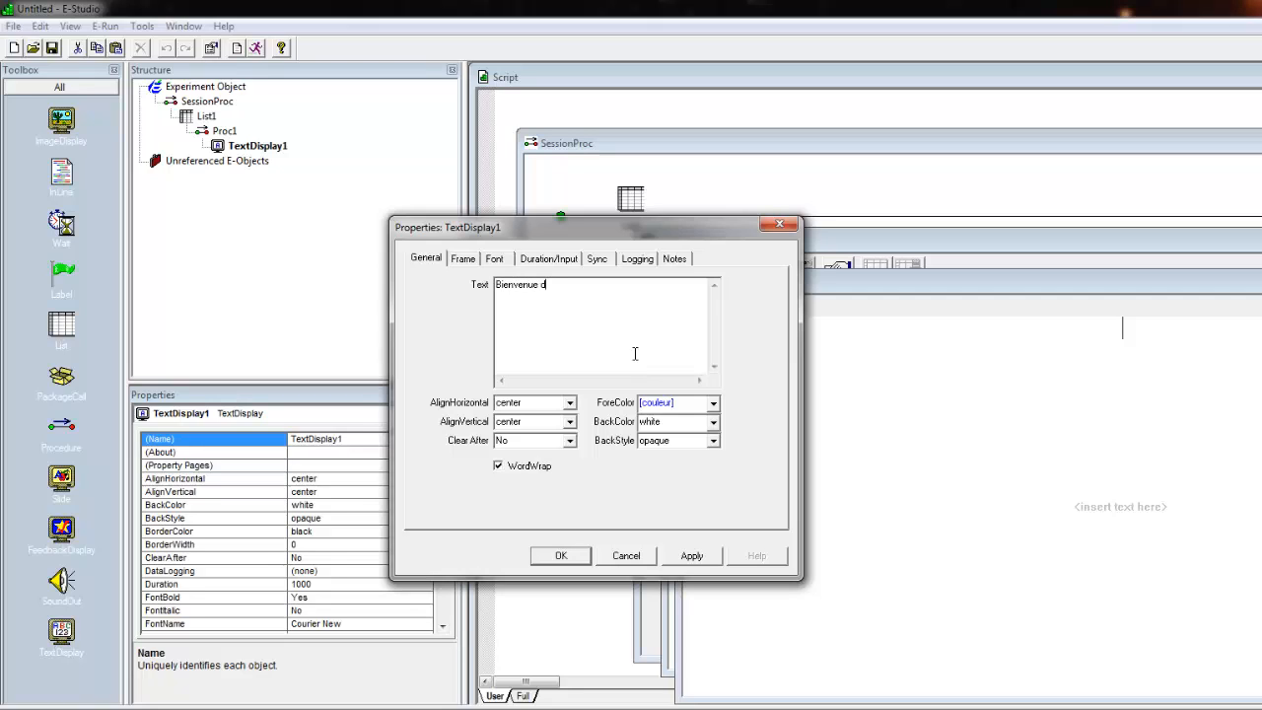
type("ans mon expérience")
Add the keyboard as an input device for TextDisplay1.
left_click(568, 265)
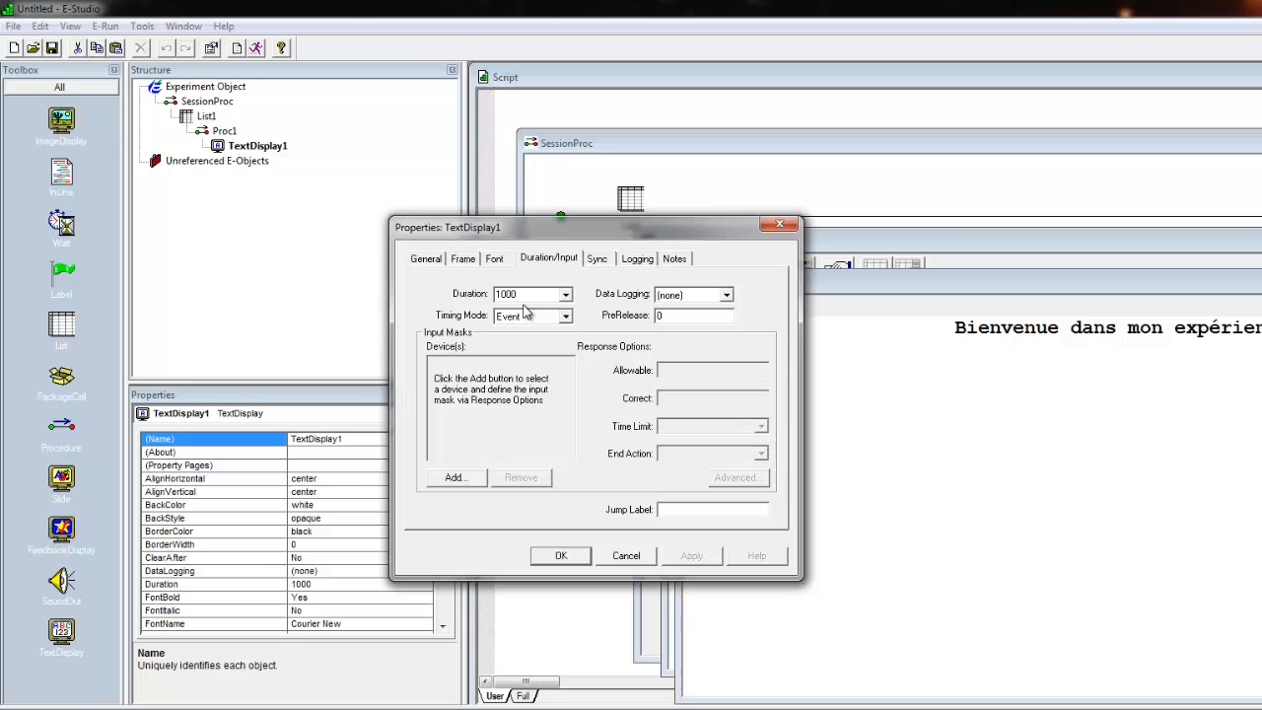
left_click(475, 474)
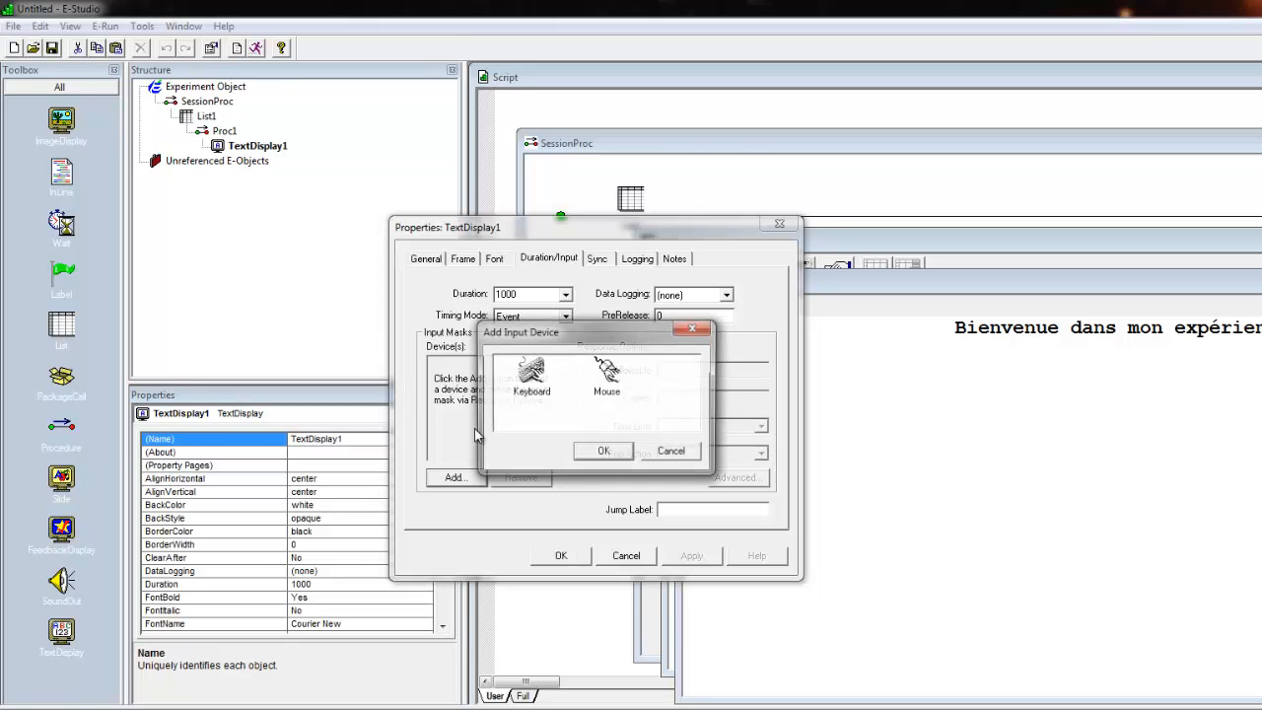
left_click(530, 385)
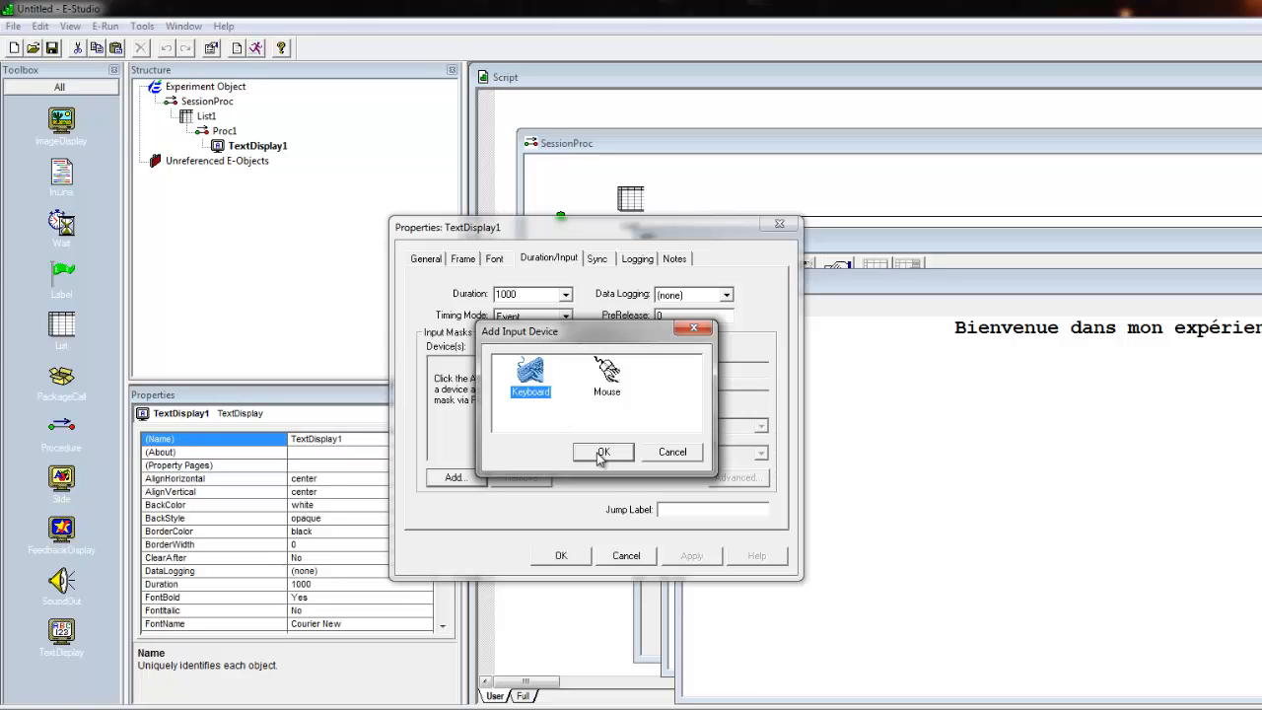
left_click(601, 453)
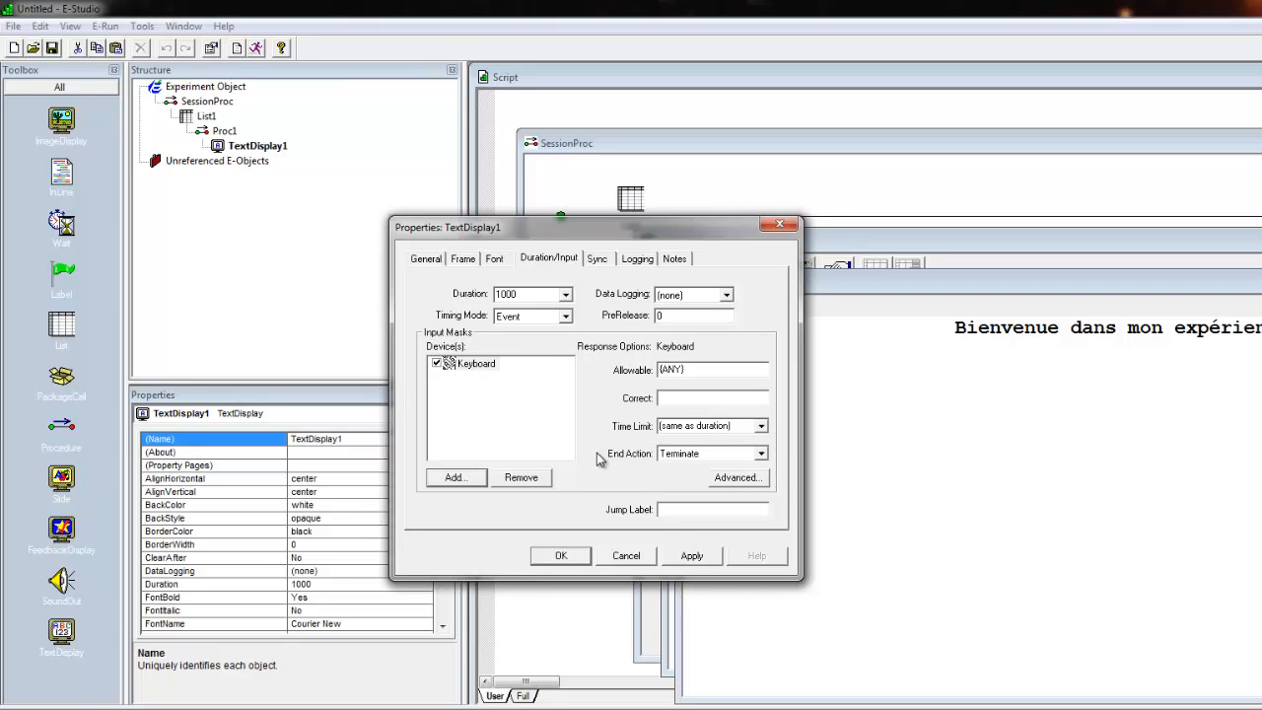
Set the allowable keyboard response of TextDisplay1 to {SPACE}.
left_click_drag(714, 373, 589, 395)
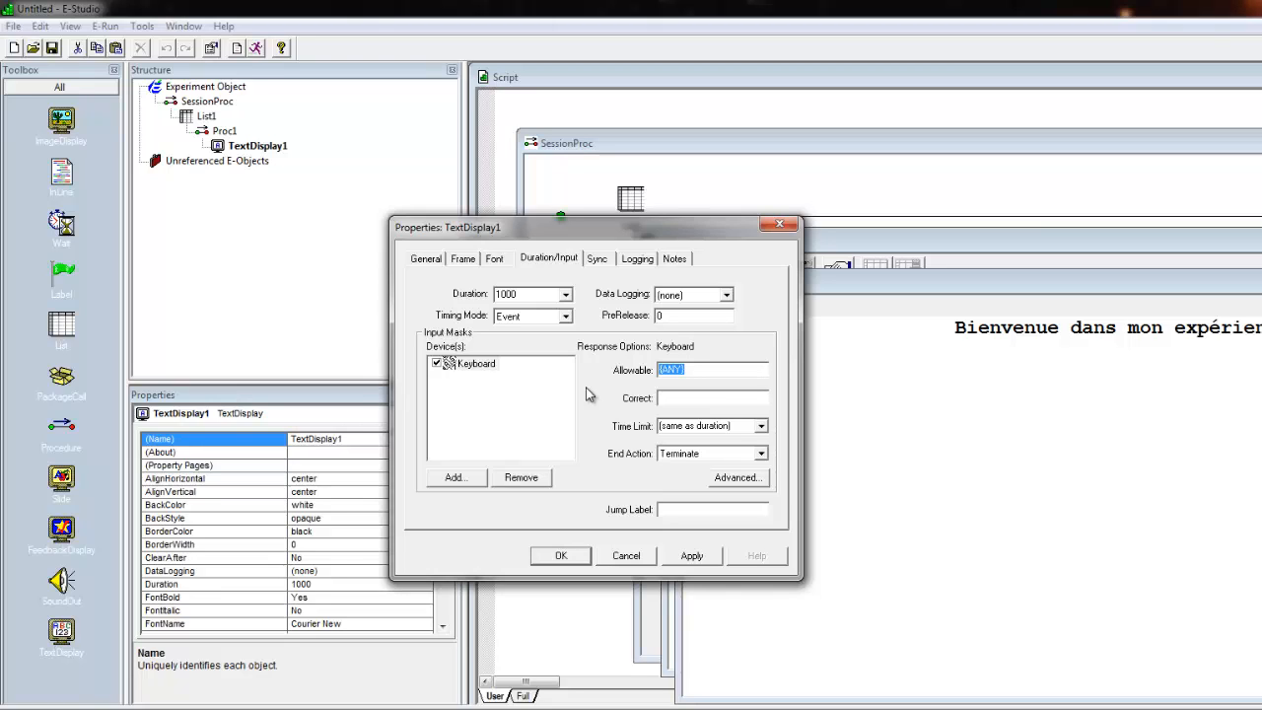
key("BackSpace")
type("ab")
key("BackSpace")
key("BackSpace")
type("{sp")
key("BackSpace")
key("BackSpace")
type("S")
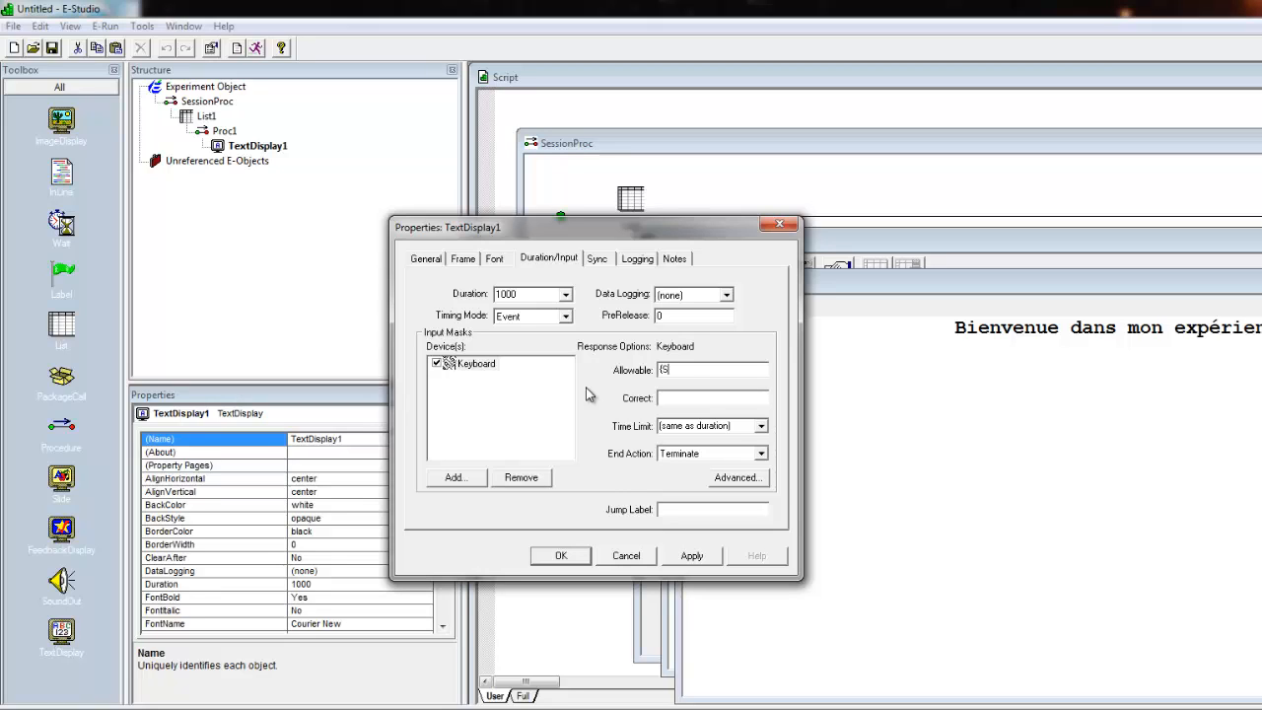
type("PACE")
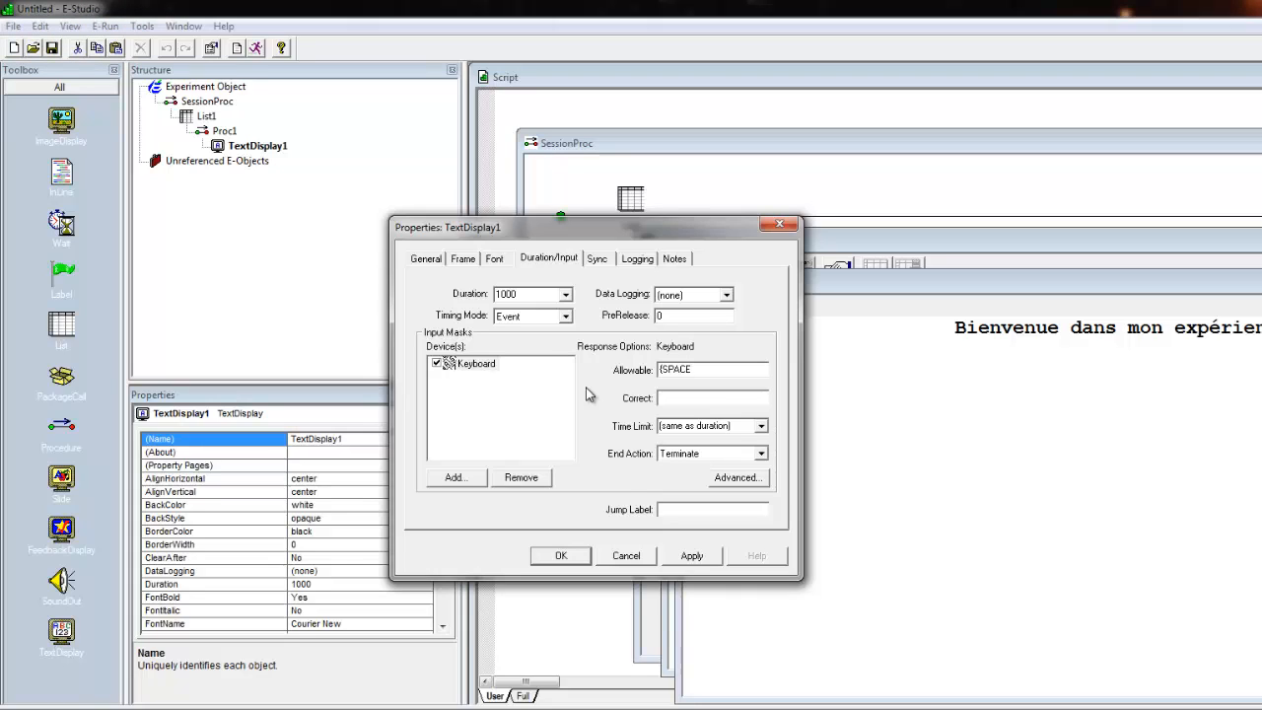
type("}")
Set the duration of TextDisplay1 to (infinite) and apply the change.
left_click(565, 293)
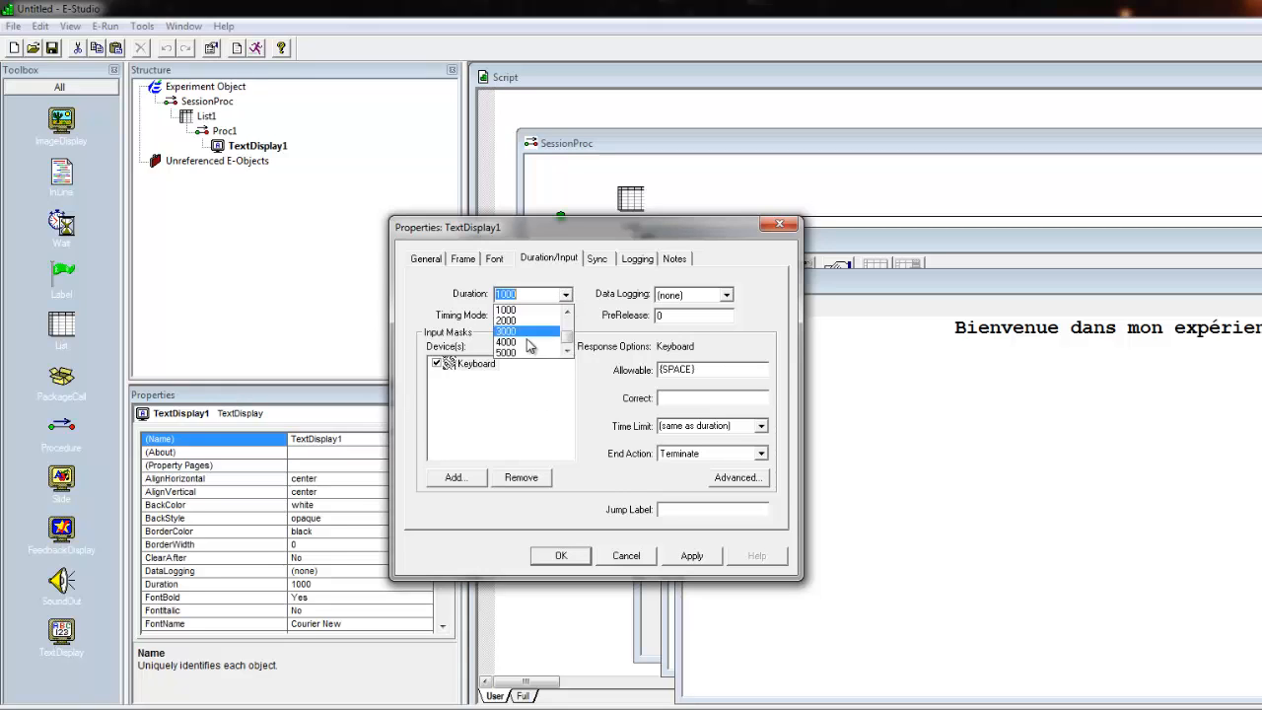
scroll(529, 345, "up", 3)
left_click(513, 310)
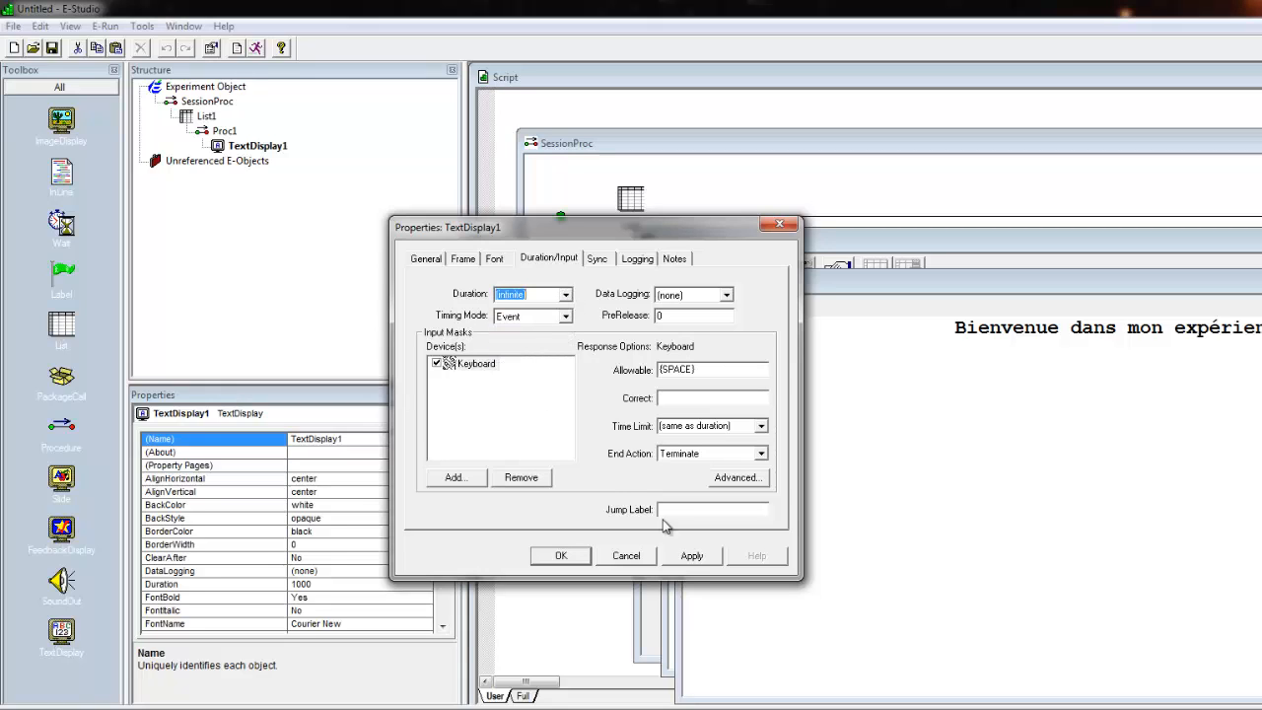
left_click(691, 556)
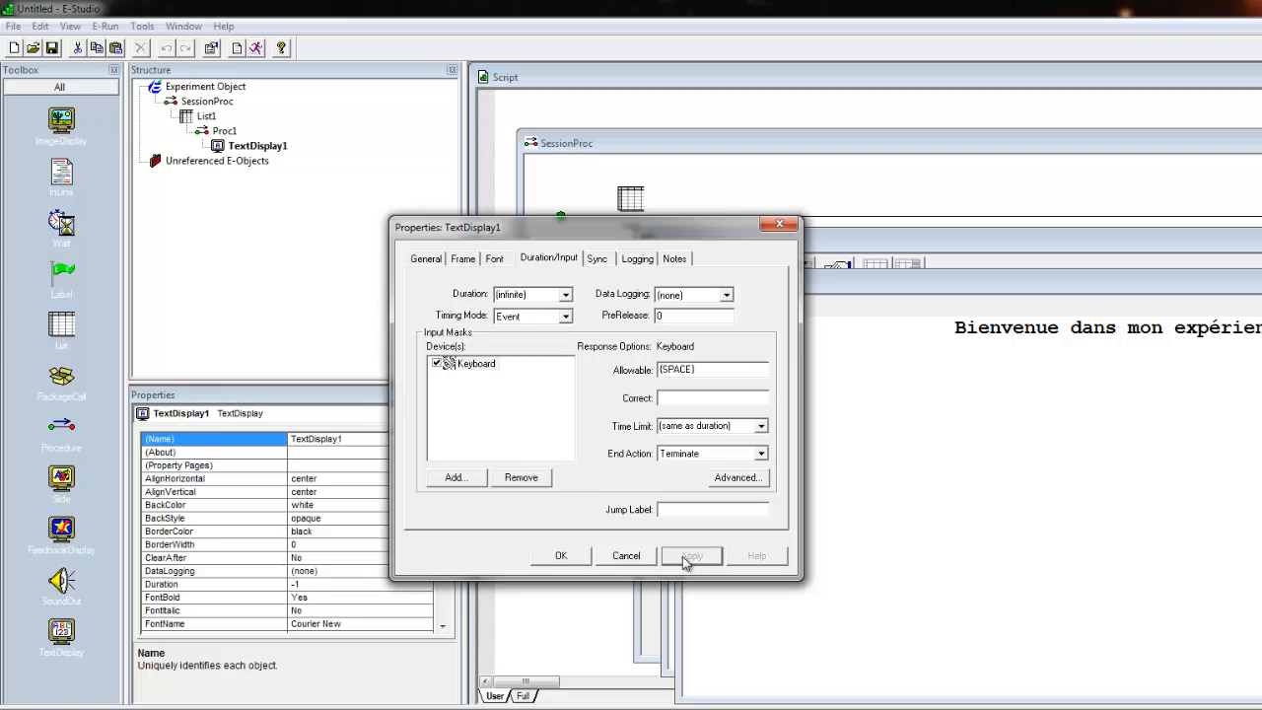
Generate the experiment script, close TextDisplay1's properties and run the experiment with the default subject number and session number 1.
key("F7")
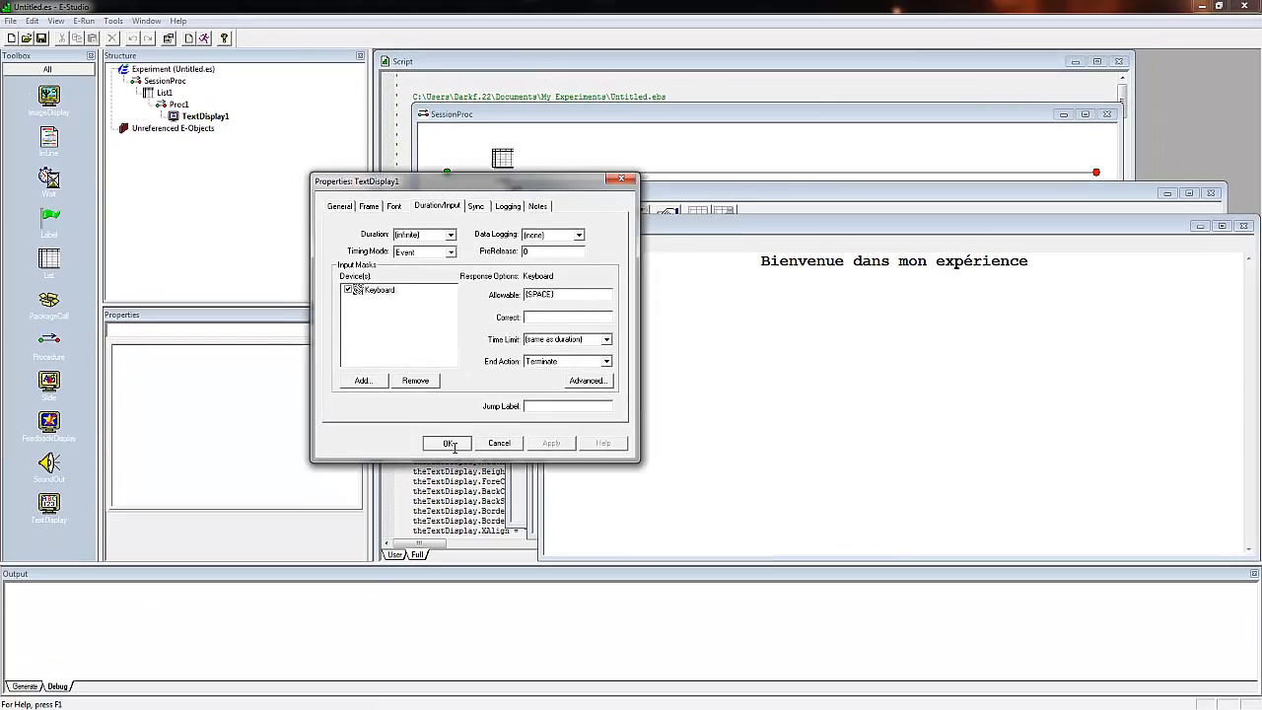
left_click(561, 556)
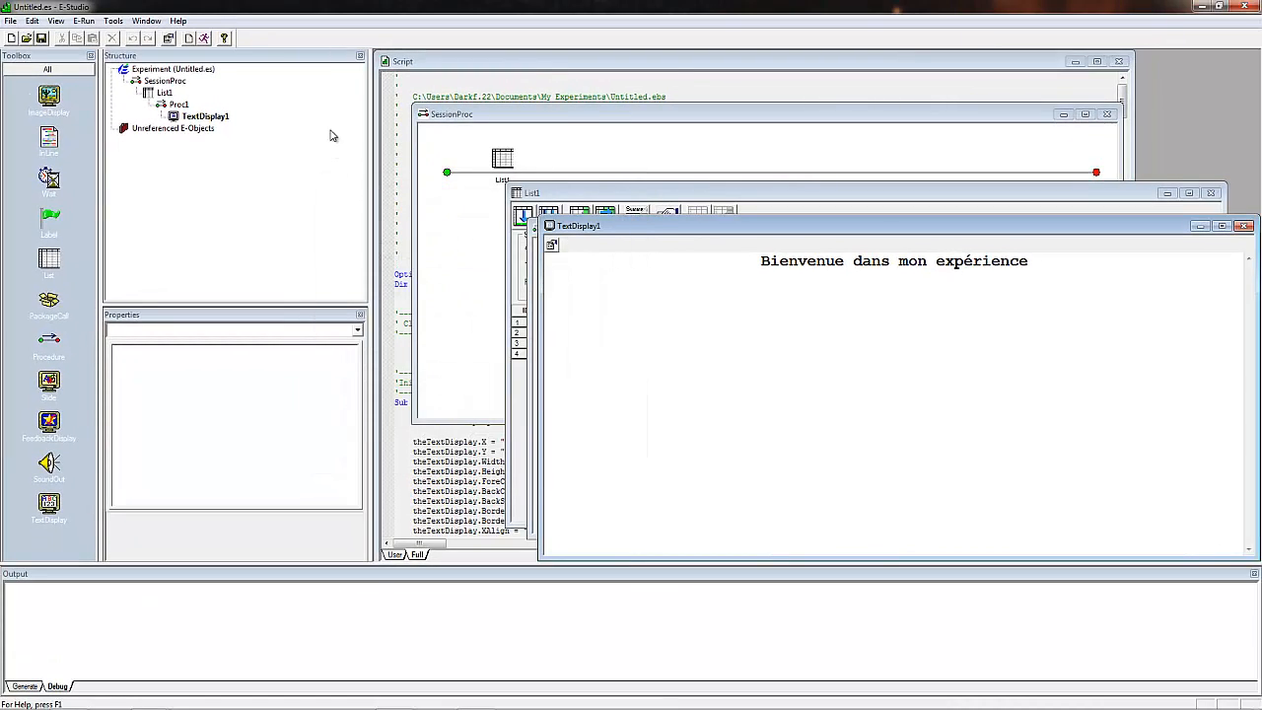
left_click(205, 39)
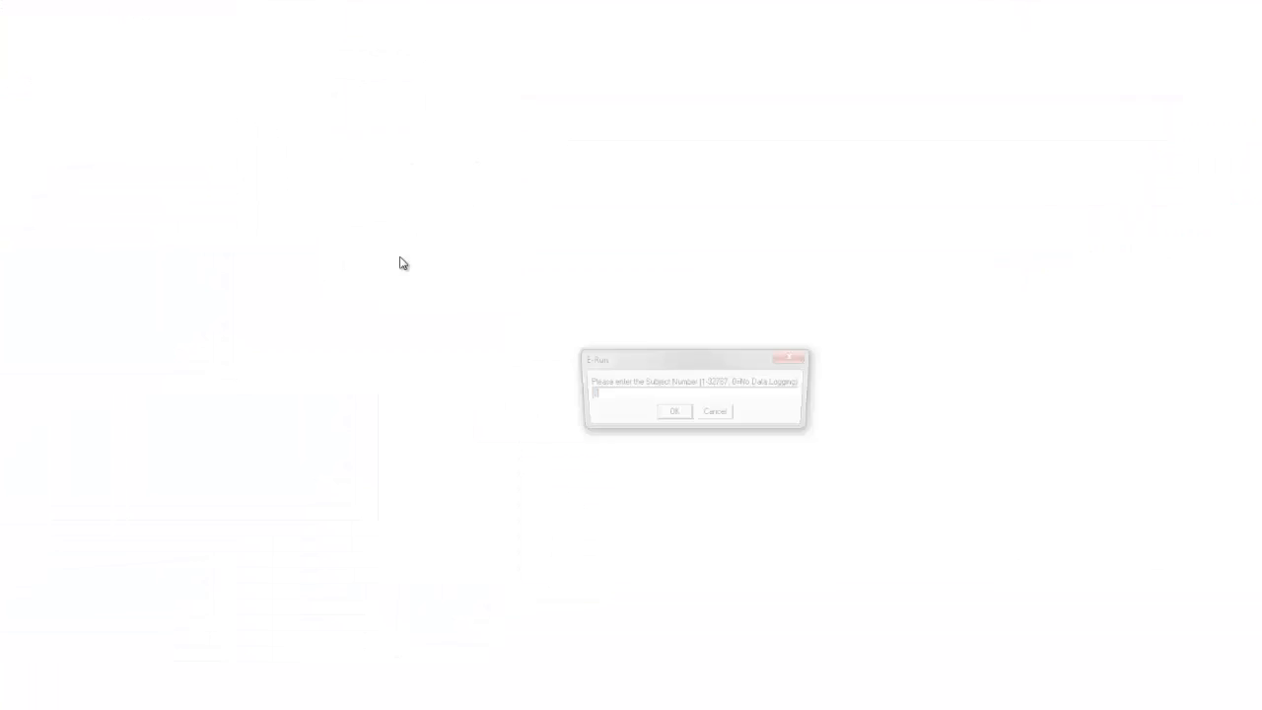
left_click(681, 415)
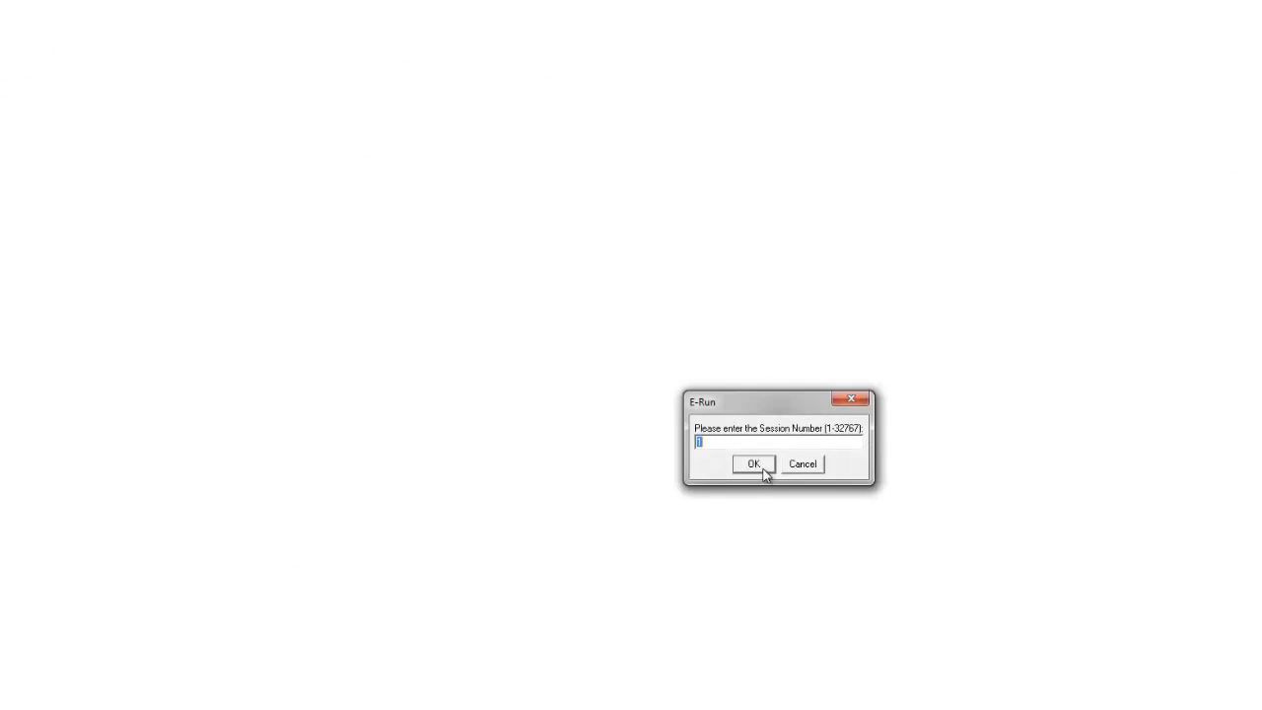
left_click(763, 469)
left_click(735, 471)
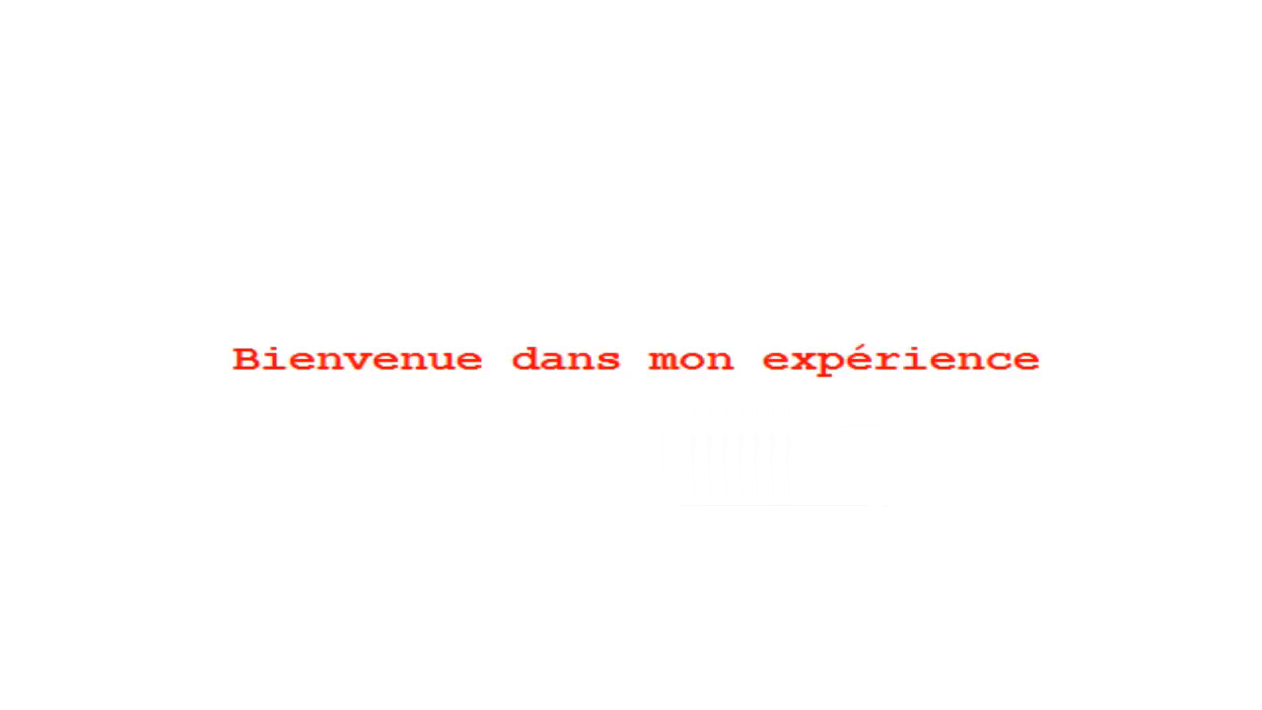